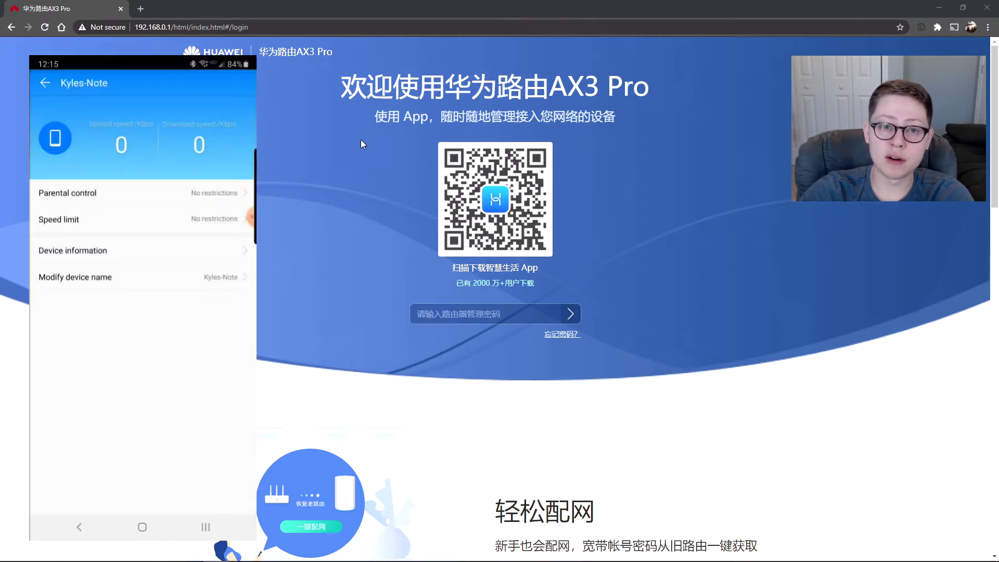
Open and dismiss the Chrome menu, then select and deselect part of the page address
click(988, 27)
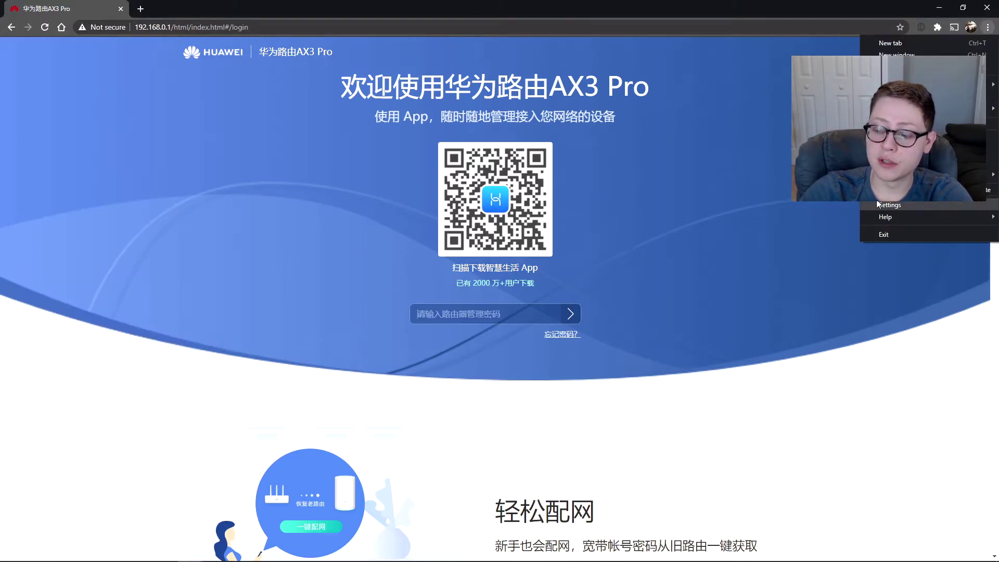
click(677, 104)
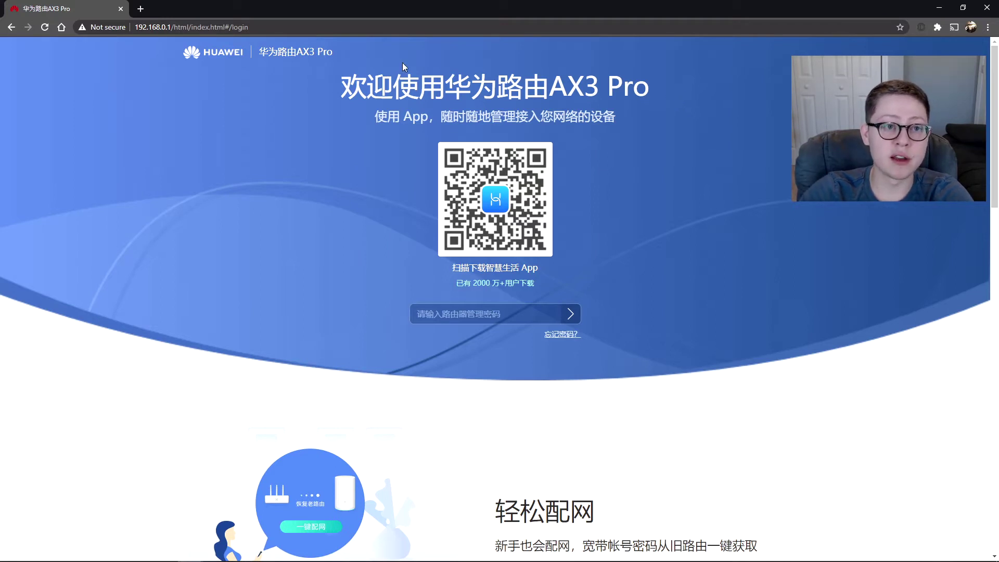
drag(136, 27, 187, 28)
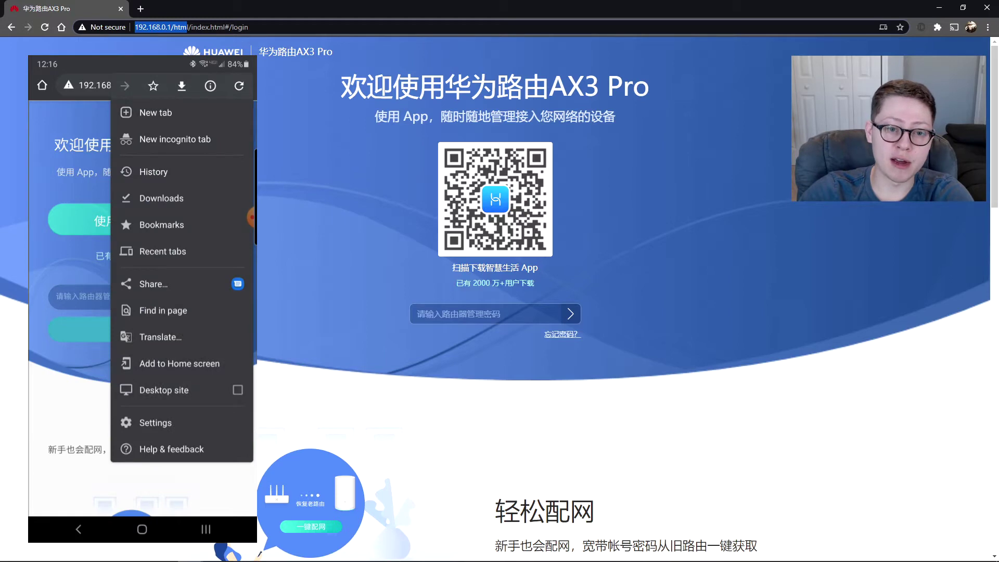
click(82, 6)
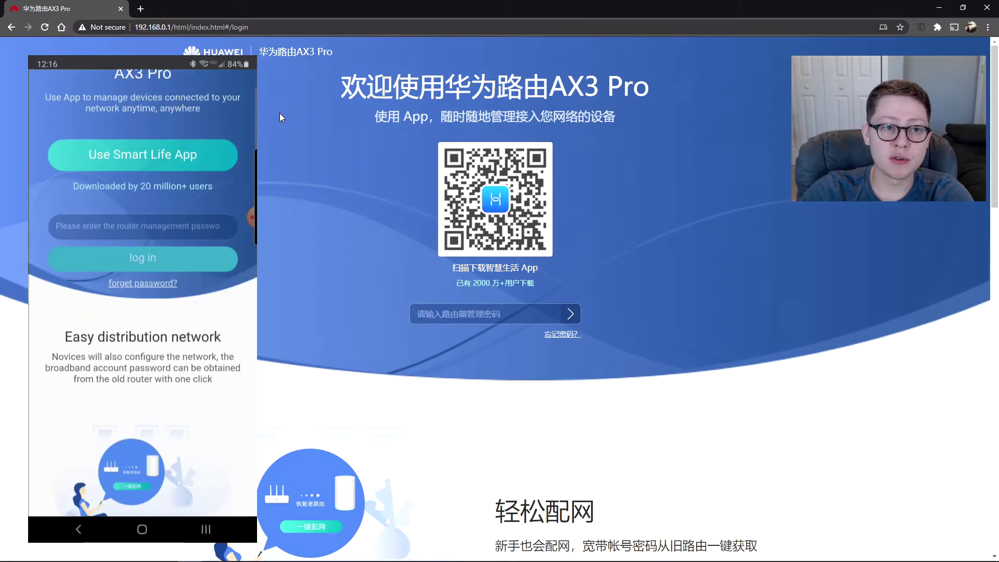
Translate the Chinese router login page into English and scroll through the translated page
right_click(467, 90)
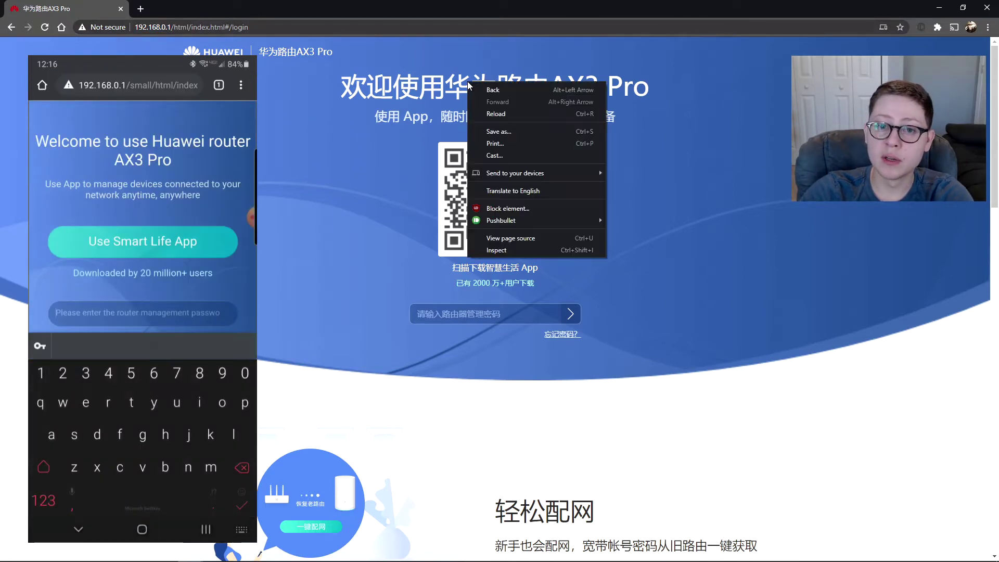
click(413, 89)
right_click(402, 86)
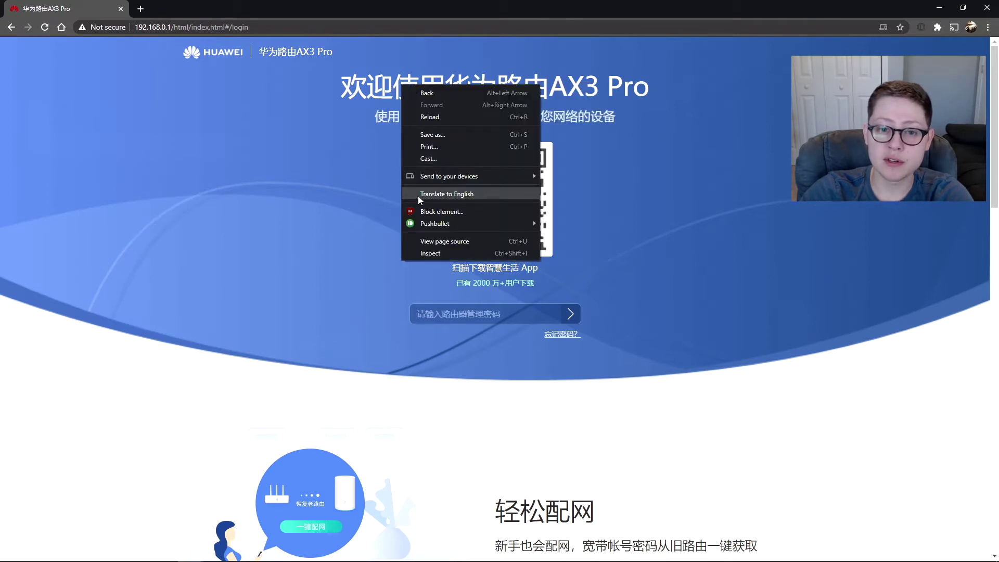
click(451, 194)
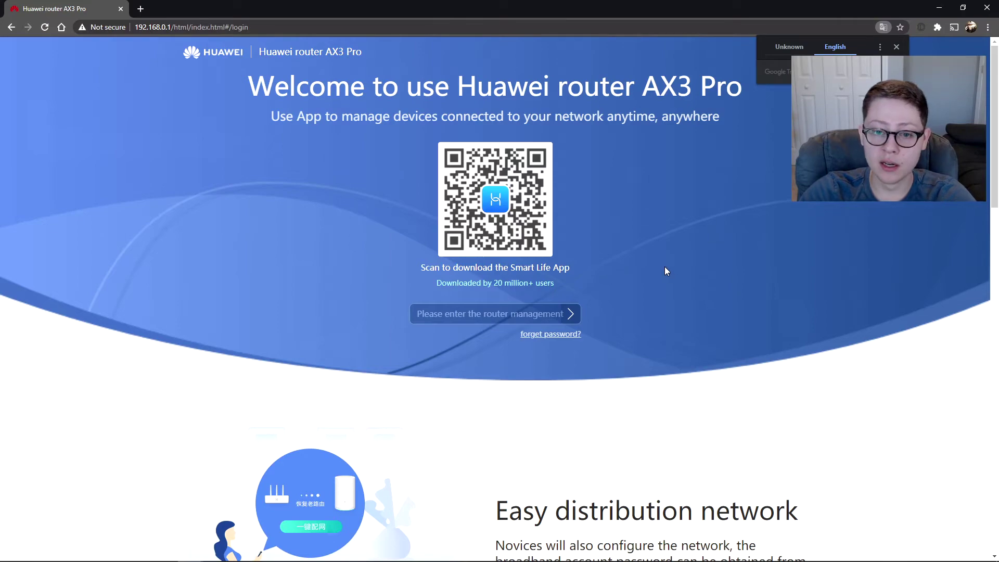
scroll(722, 286, down, 7)
scroll(374, 320, down, 14)
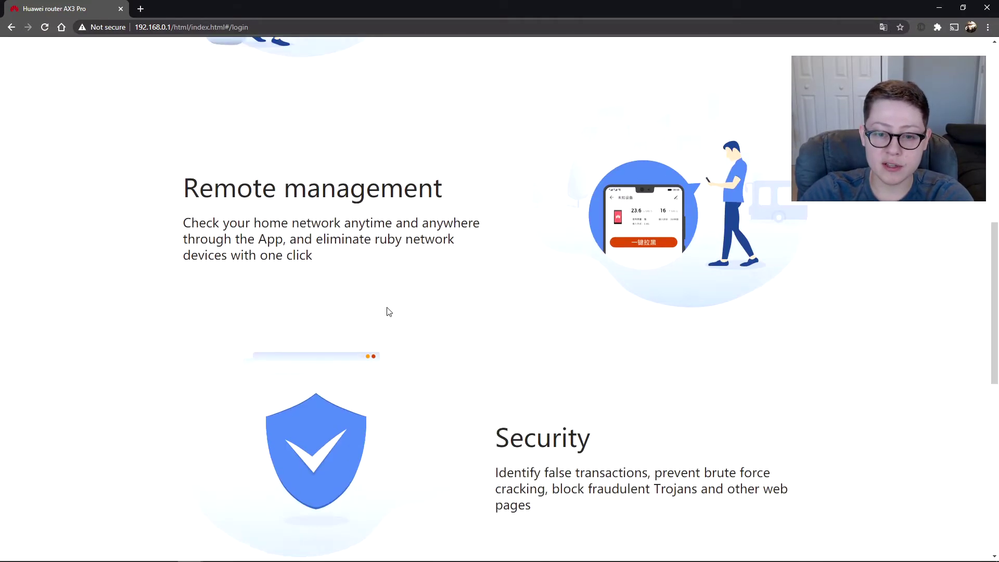
scroll(496, 321, up, 2)
scroll(494, 319, up, 18)
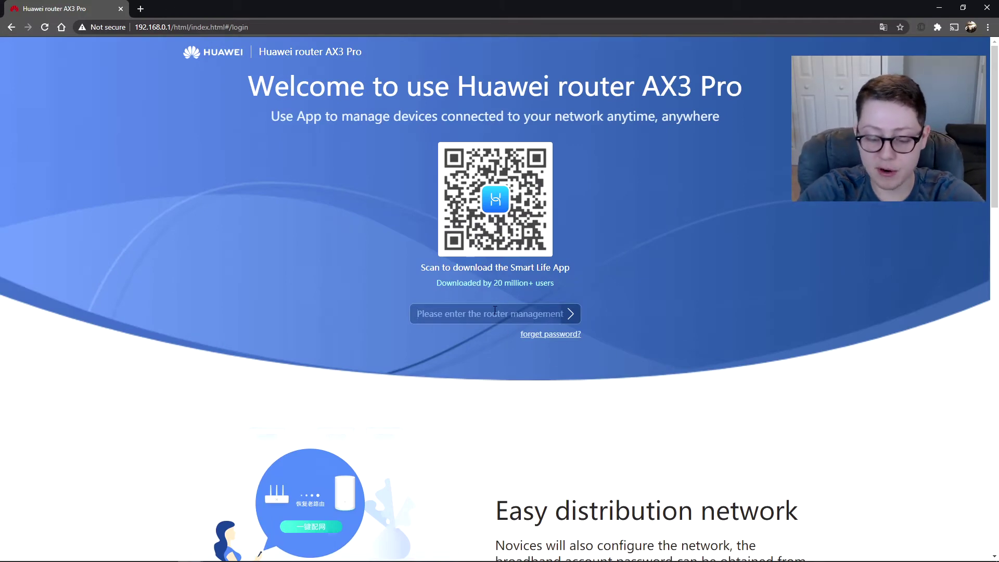
Paste the router management password into the login field and submit it with Enter
key(ctrl+v)
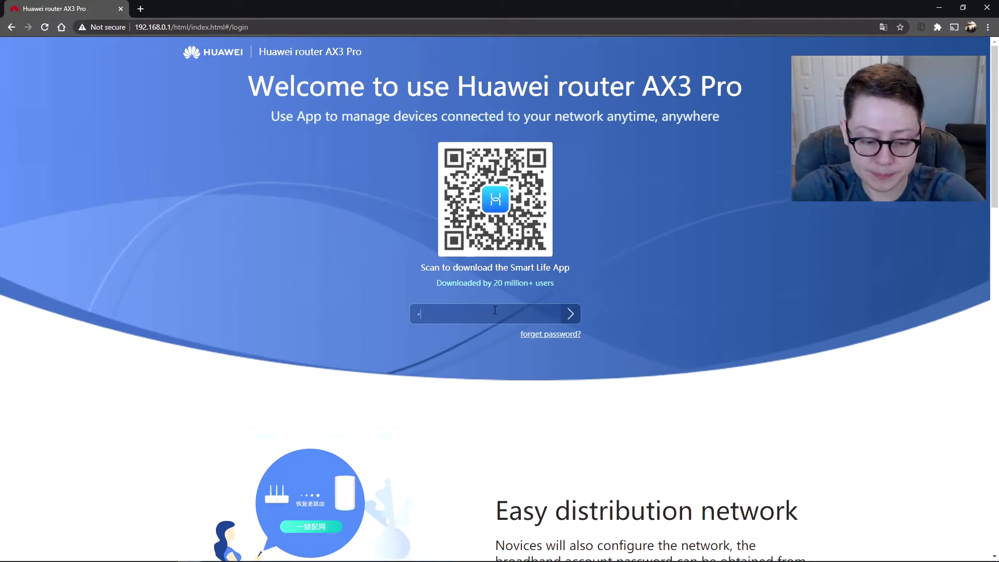
key(Return)
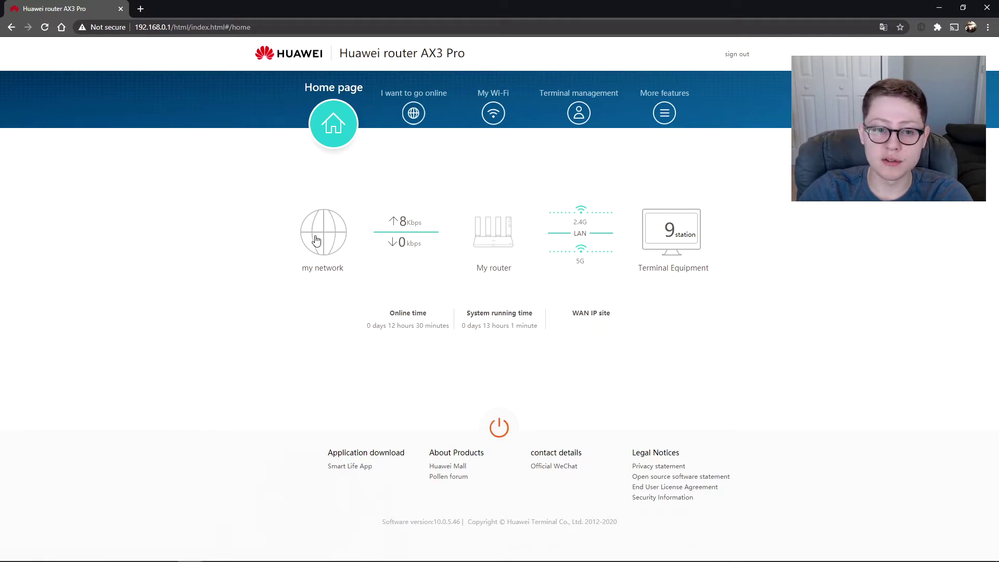
Peek at the connection settings, return Home, then open Terminal Equipment listing four wired devices
click(333, 238)
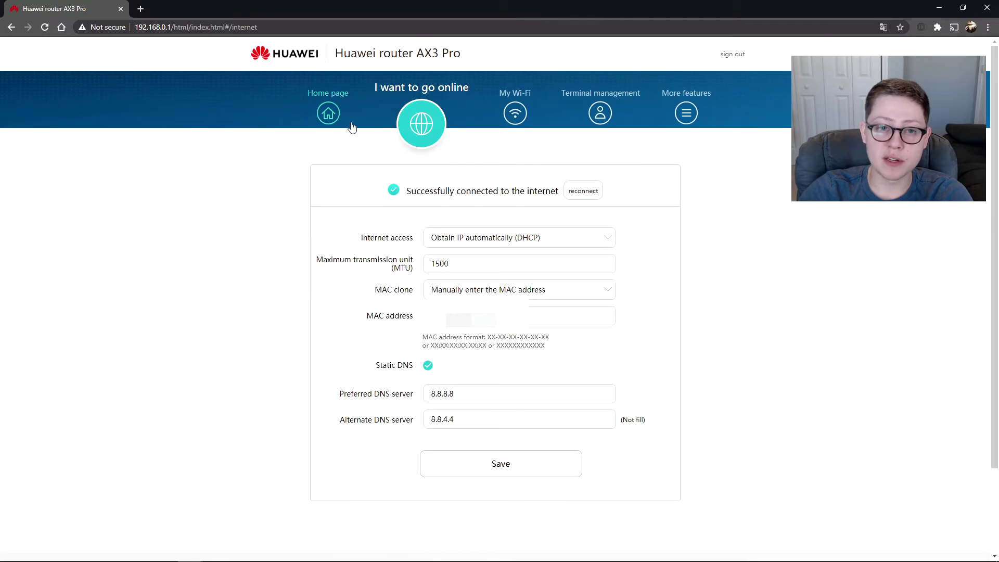
click(321, 124)
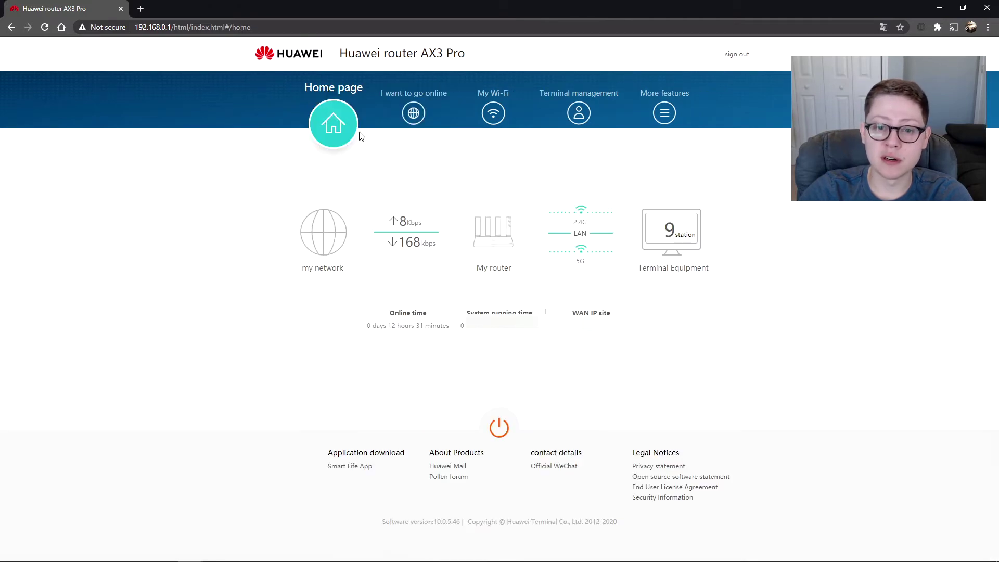
click(656, 243)
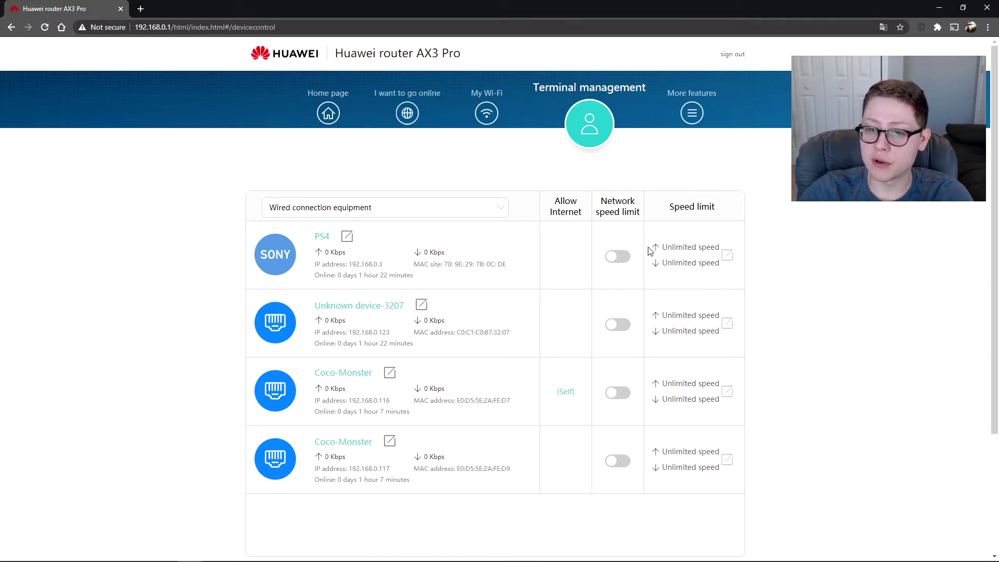
Toggle the PS4 speed limit on and back off, then reach the internet settings via My router
click(616, 260)
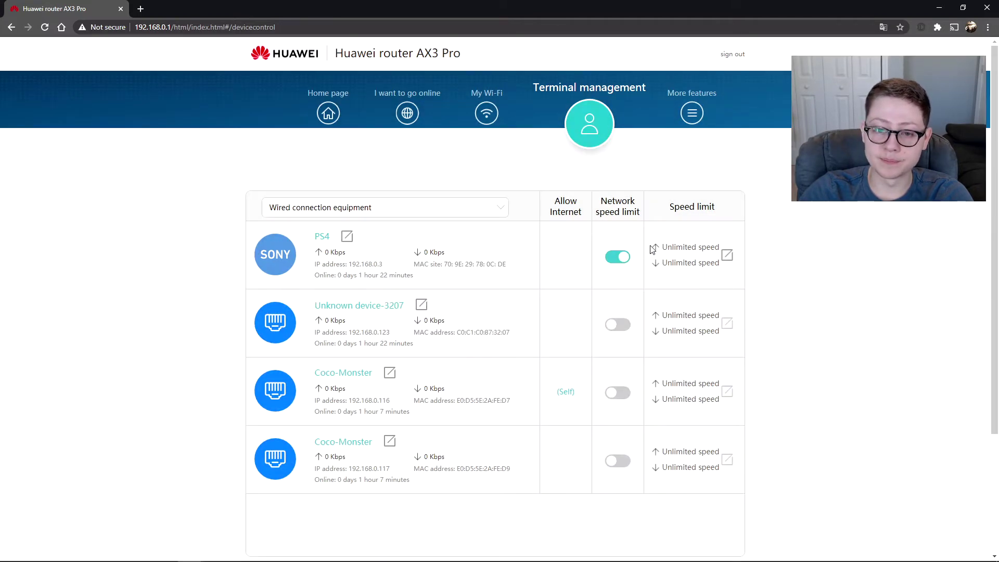
click(617, 259)
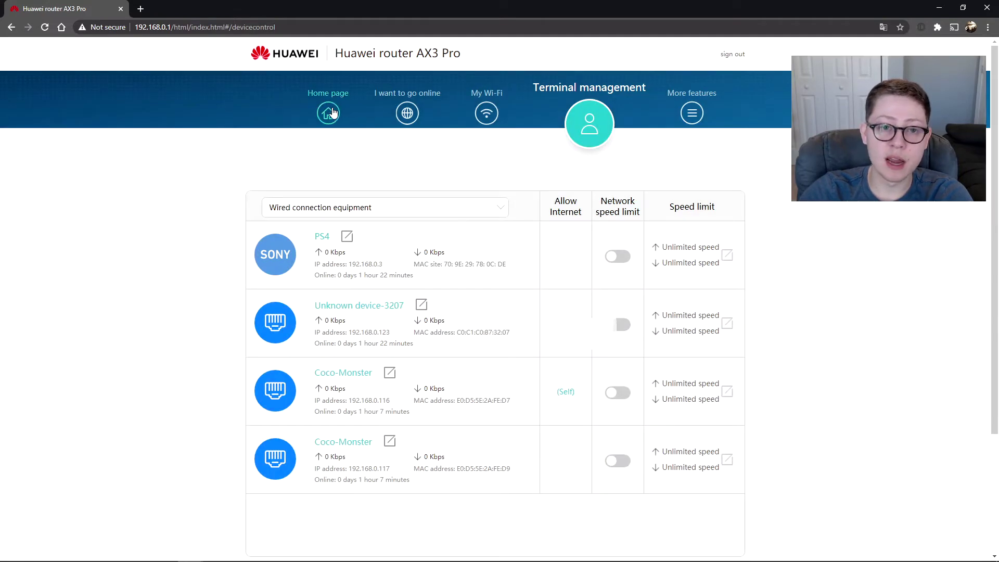
click(328, 113)
click(492, 237)
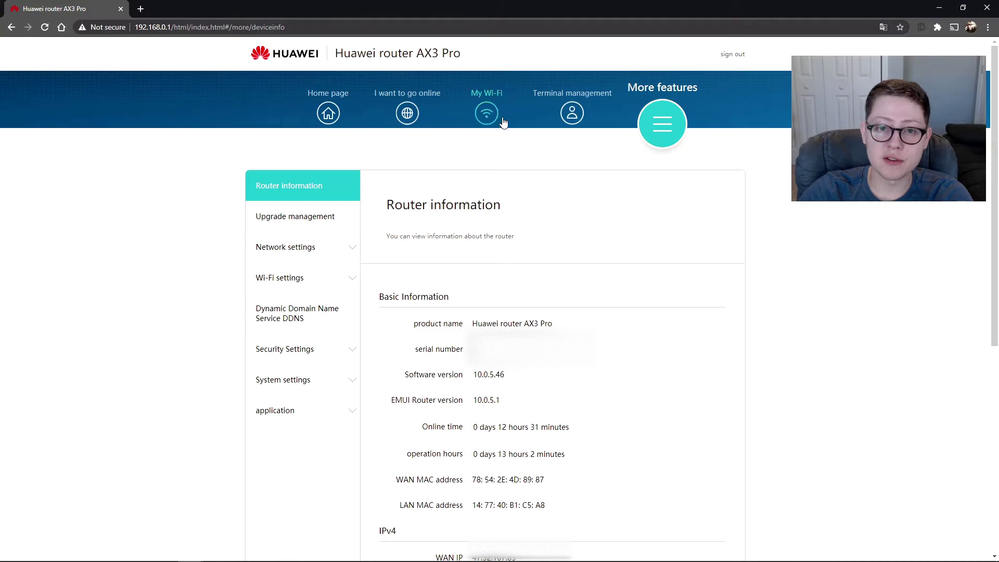
click(419, 115)
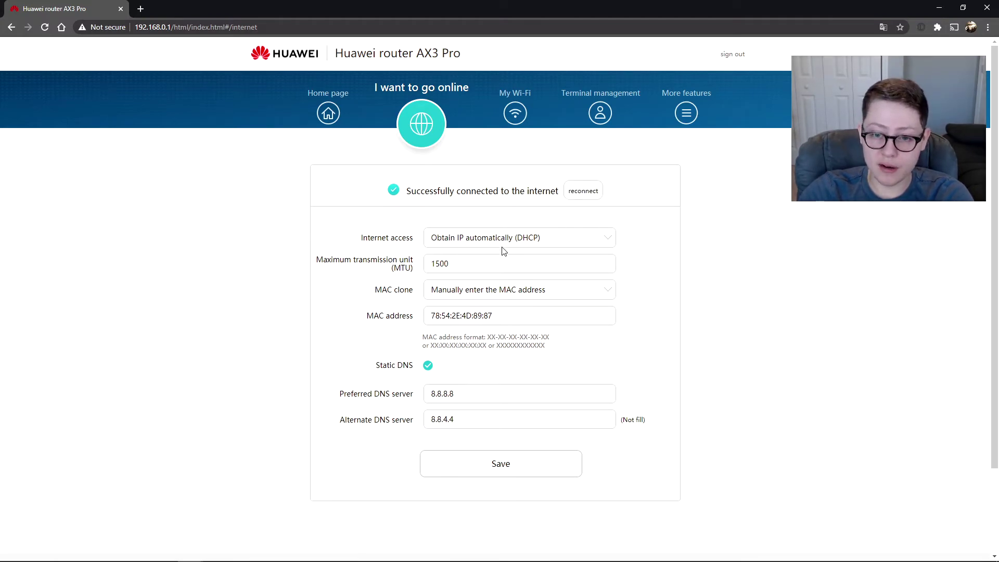
Keep internet access on DHCP, highlight Static DNS and 8.8.4.4, then go to My Wi-Fi
click(556, 243)
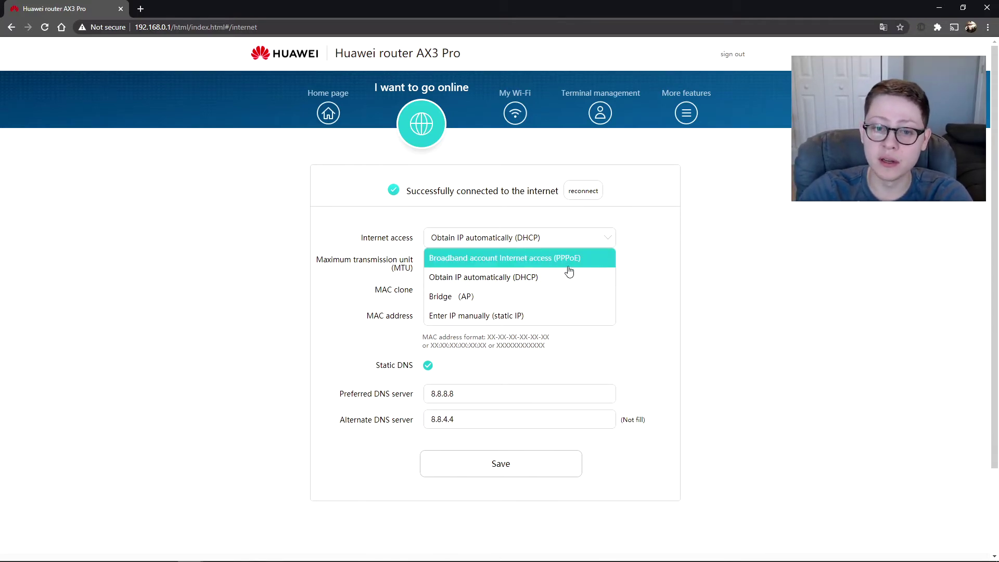
click(596, 238)
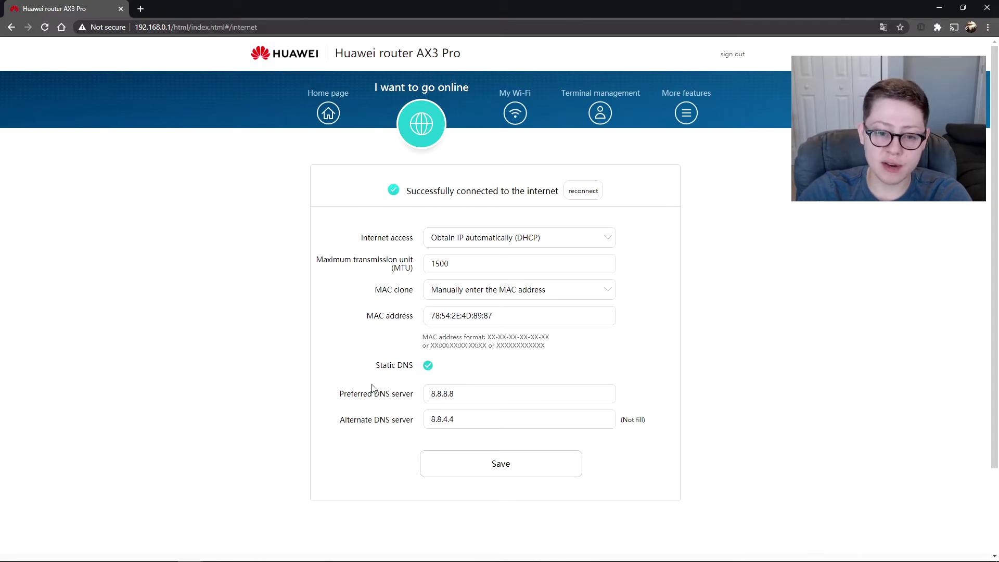
drag(375, 367, 422, 371)
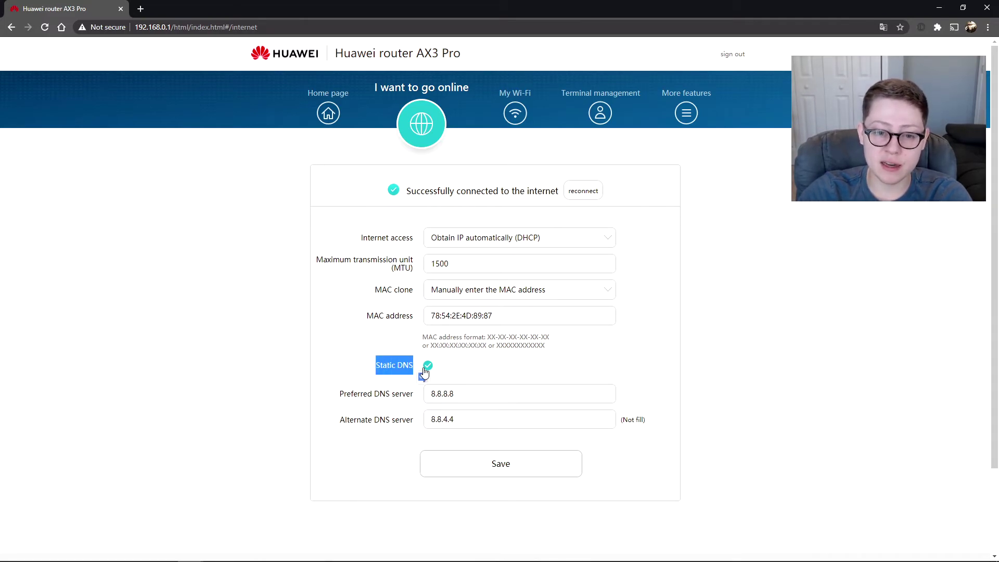
click(727, 390)
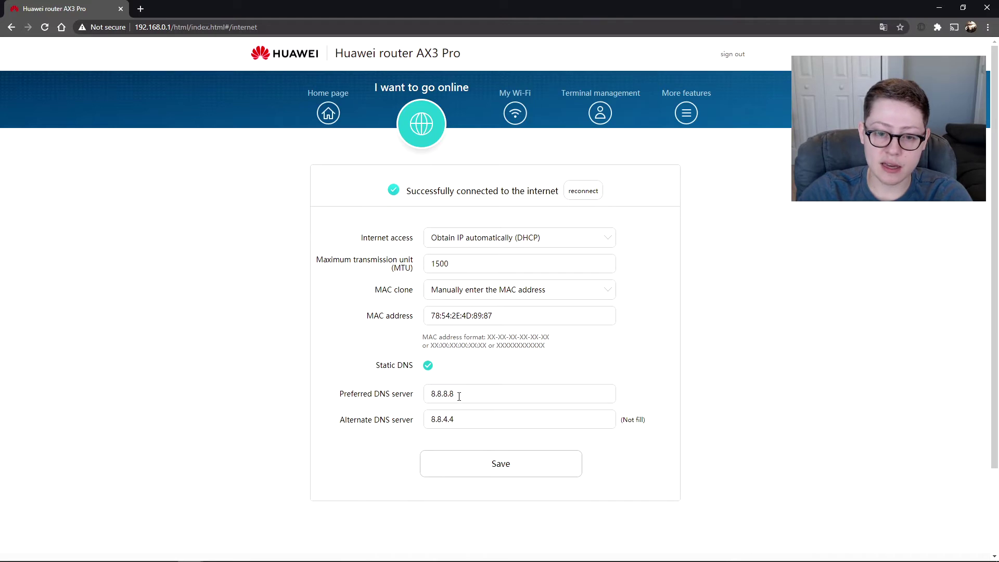
double_click(432, 416)
click(657, 374)
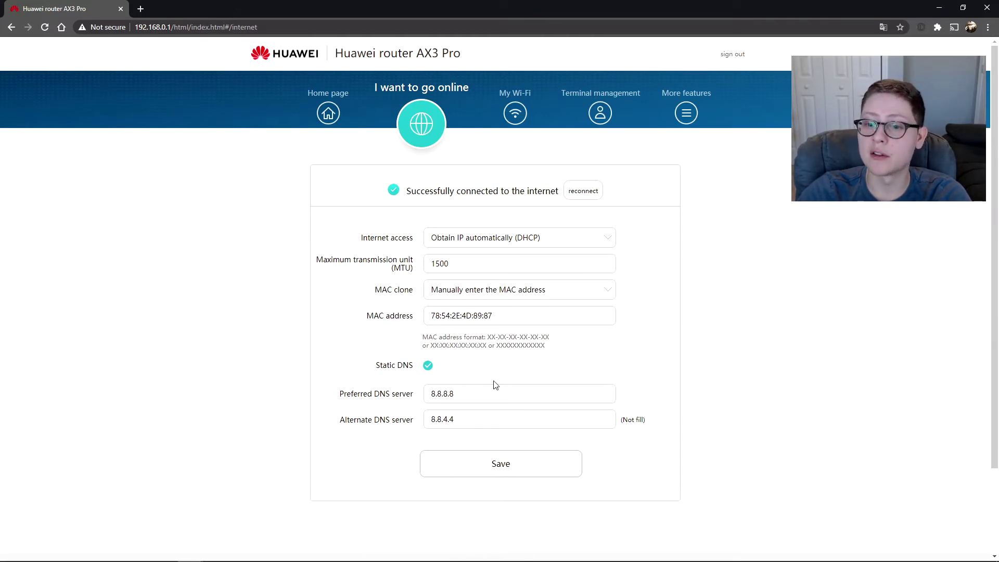
click(515, 112)
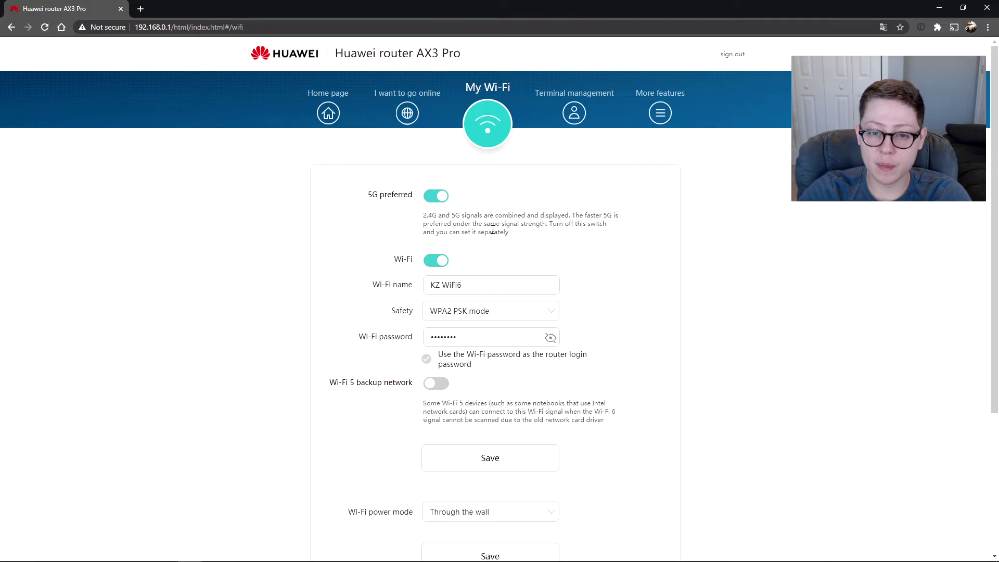
Scroll My Wi-Fi, highlight the Wi-Fi 5 backup network label, then return to Terminal management
scroll(493, 229, down, 2)
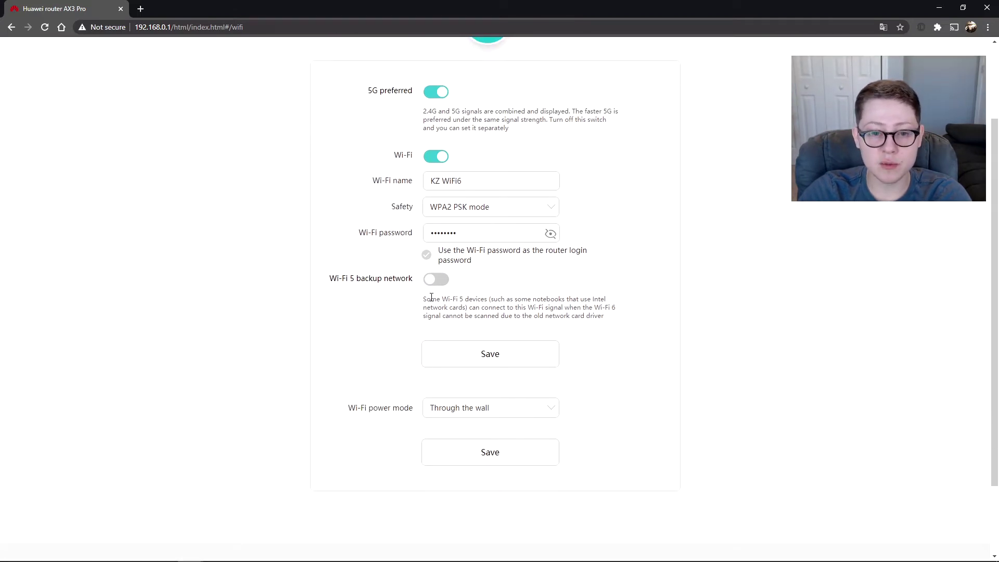
drag(332, 279, 413, 279)
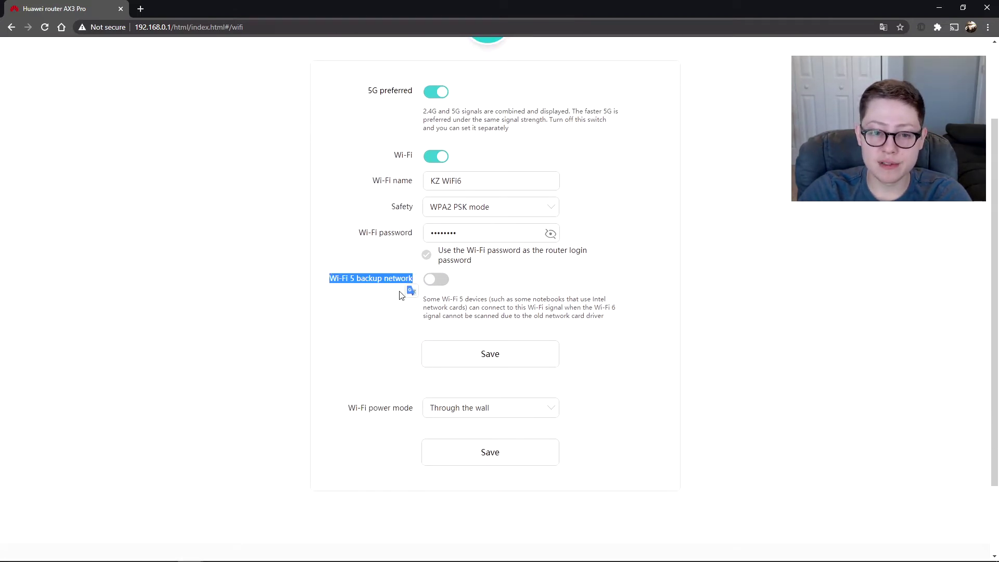
click(761, 304)
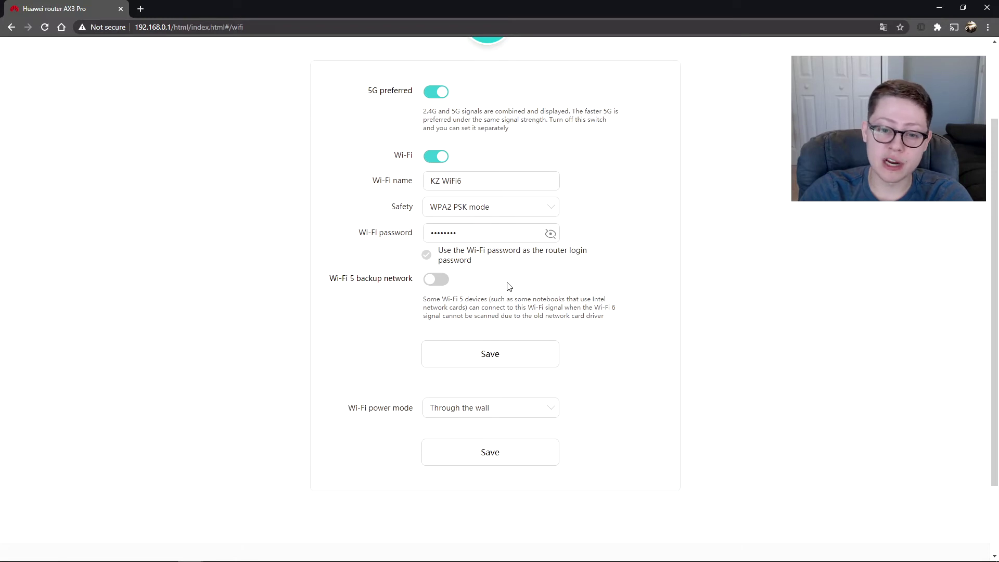
scroll(609, 338, up, 2)
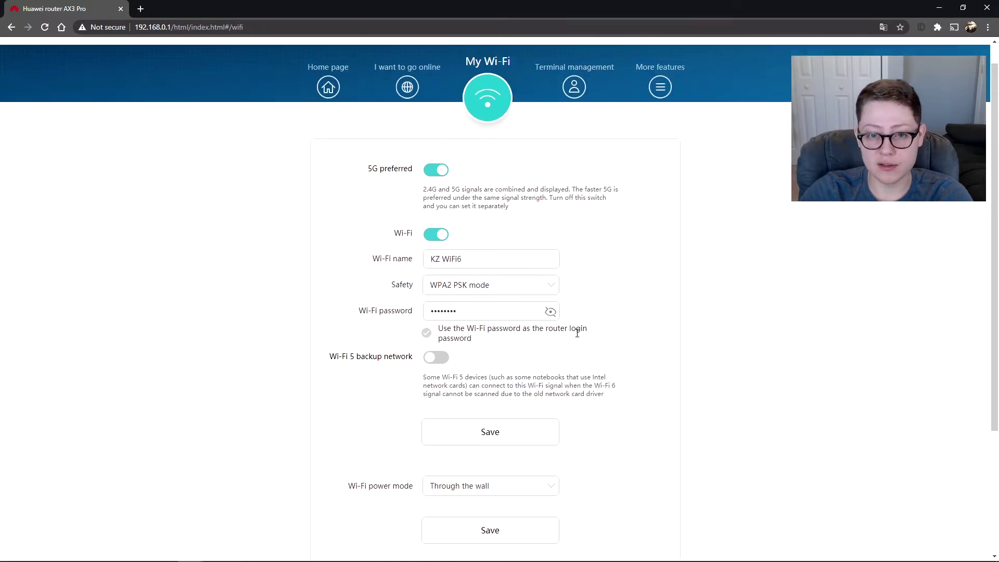
click(562, 109)
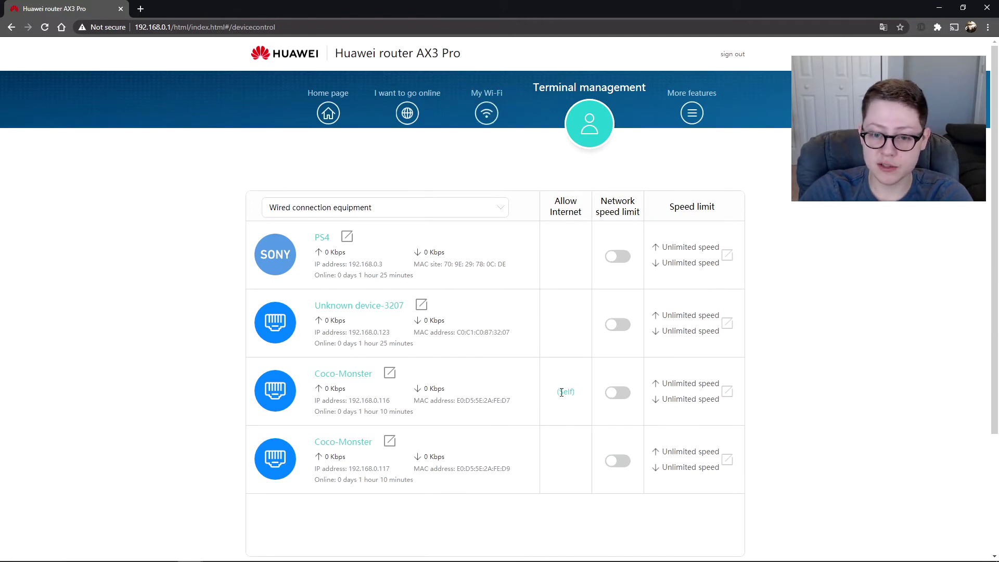
Under More features, check Upgrade management to confirm the firmware is the latest version
click(692, 113)
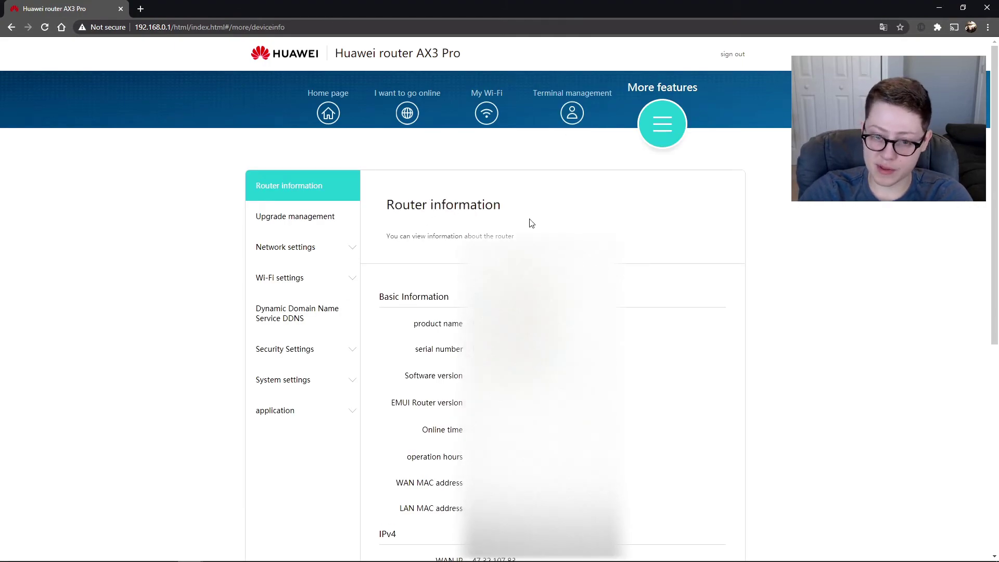
scroll(531, 222, down, 7)
scroll(531, 222, up, 6)
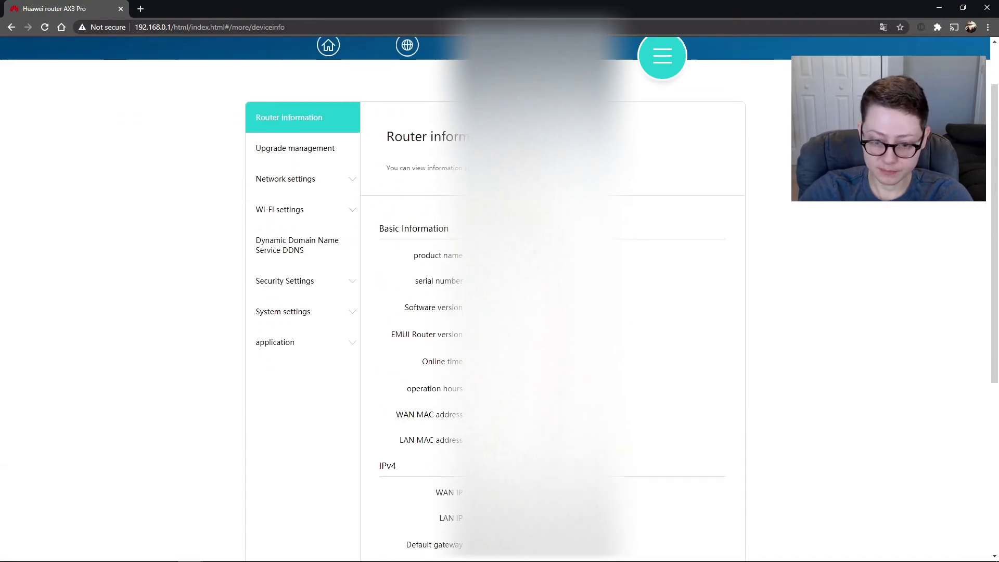
click(305, 170)
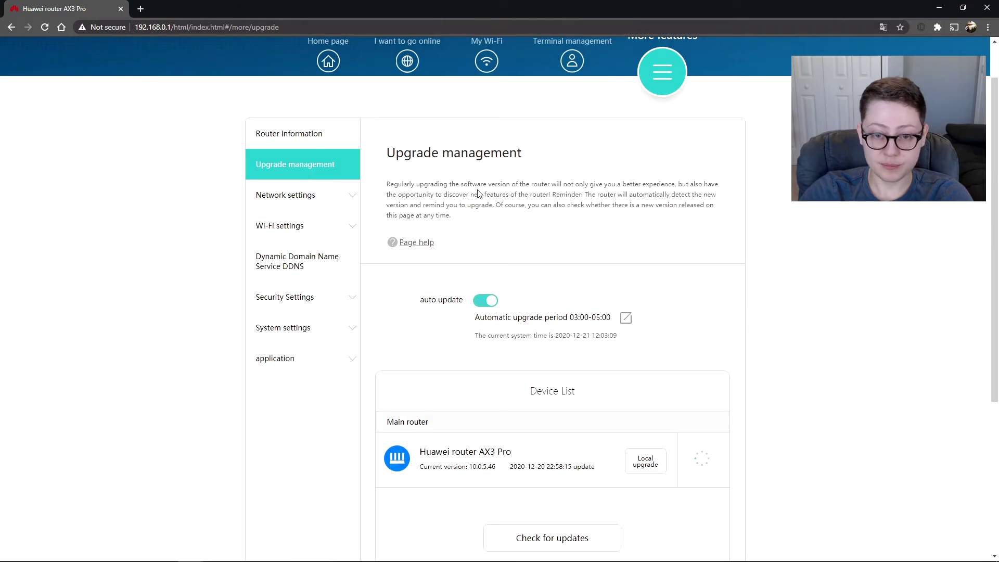
scroll(598, 224, down, 2)
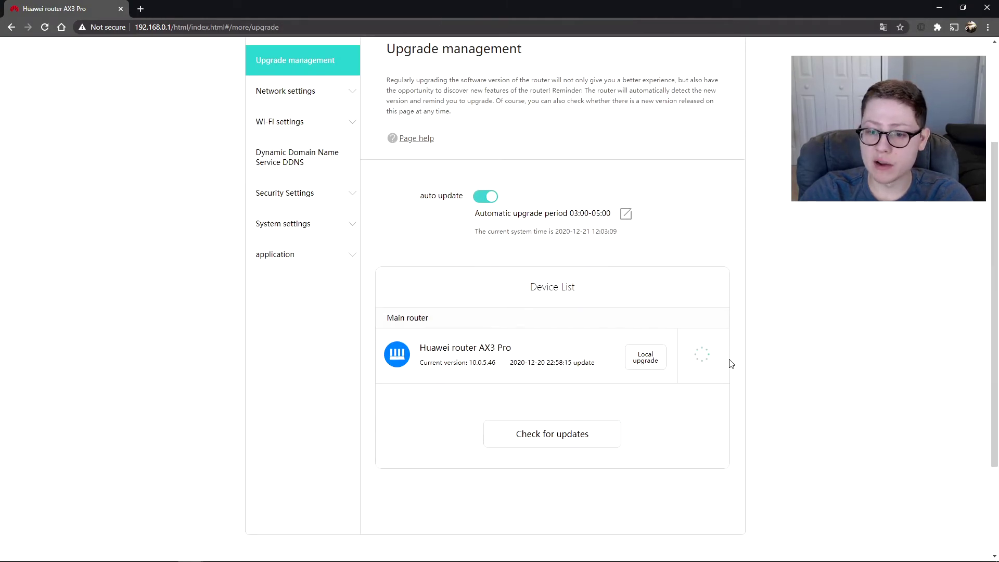
scroll(729, 363, up, 2)
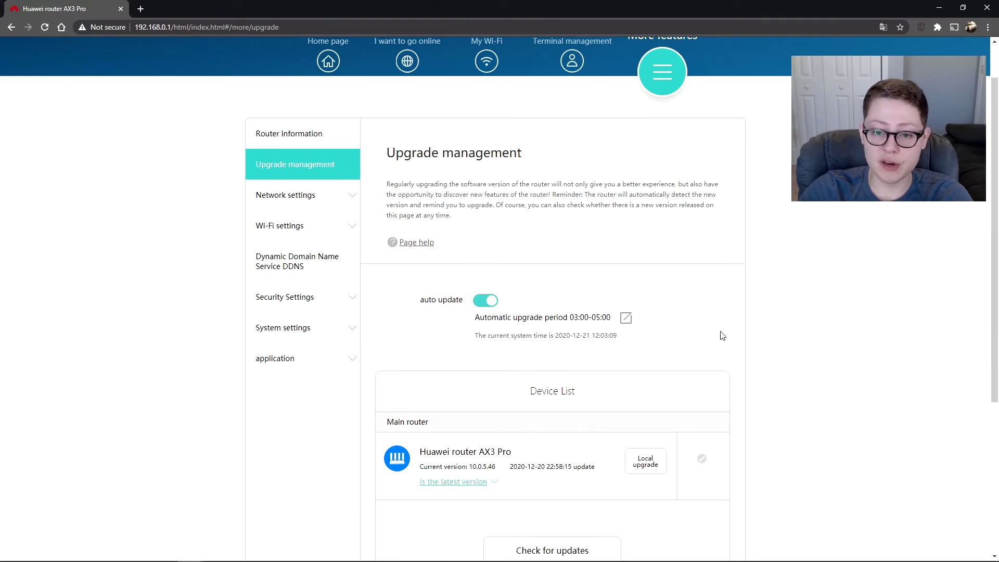
On the local area network page, highlight the LAN IP and allocation range, then move to VPN
click(307, 199)
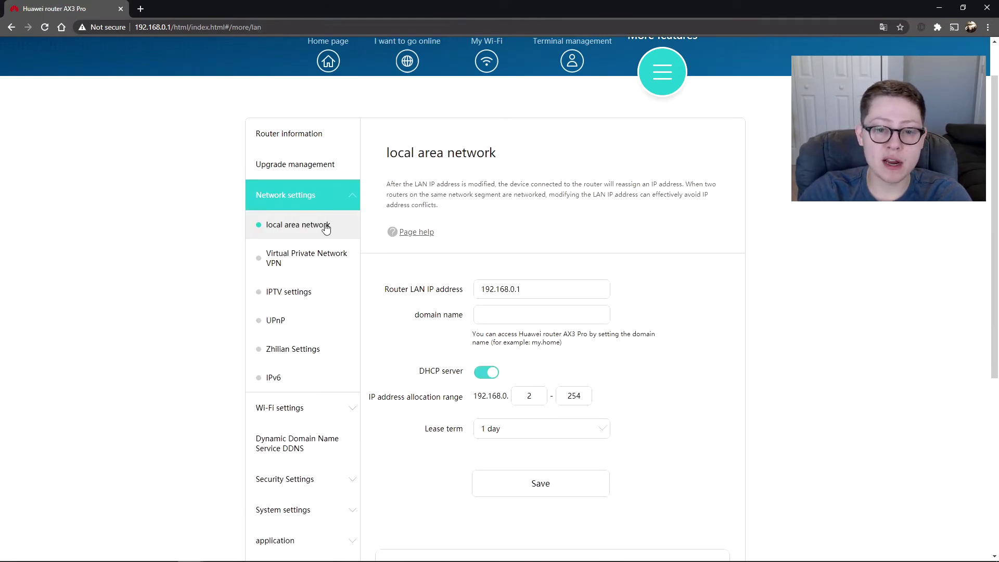
drag(485, 290, 585, 286)
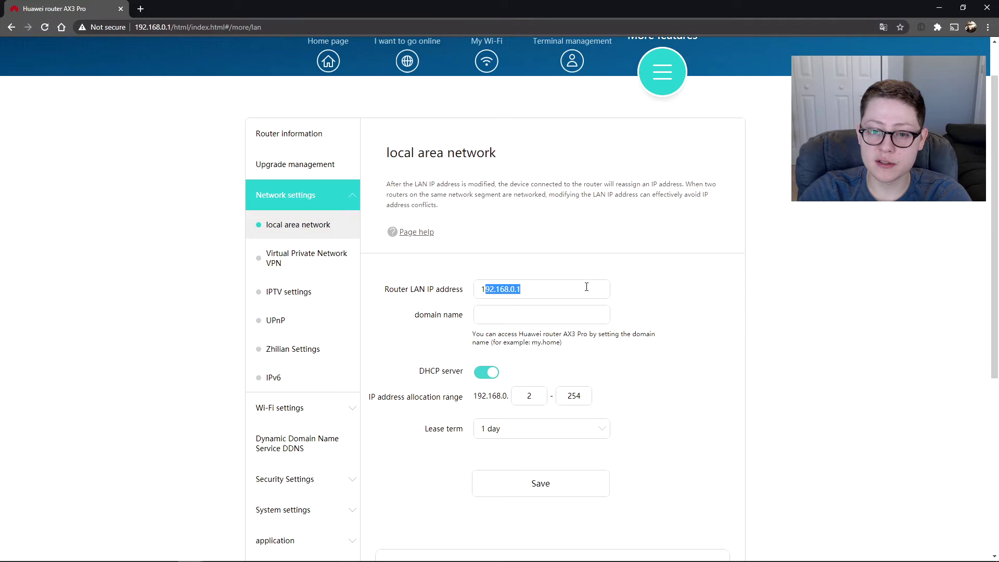
click(718, 381)
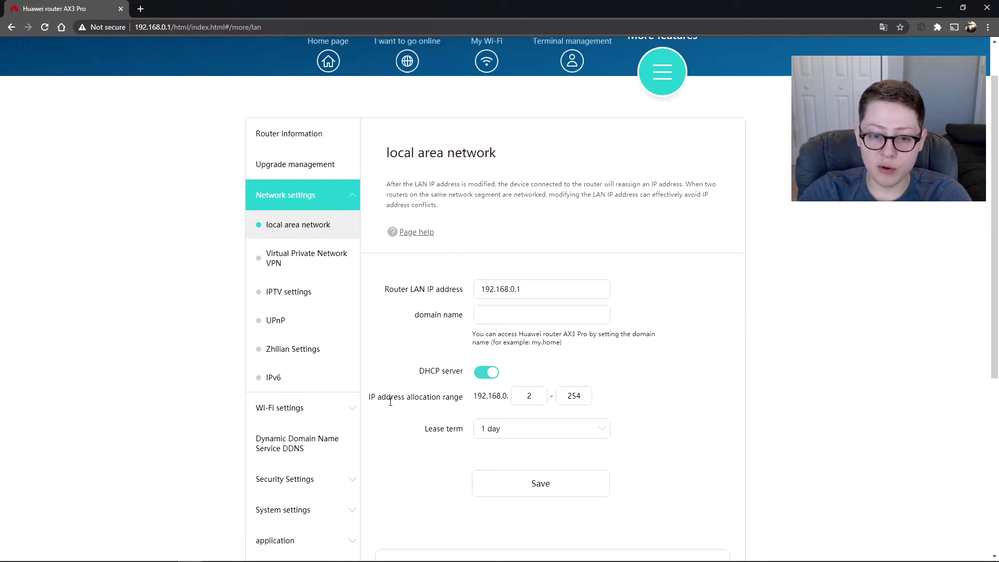
drag(370, 398, 454, 411)
click(414, 398)
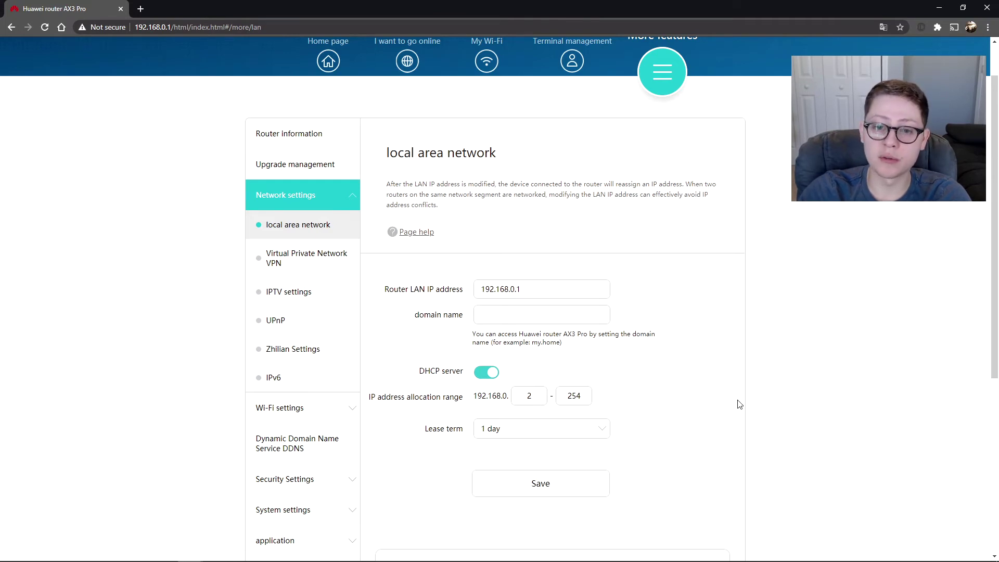
click(306, 259)
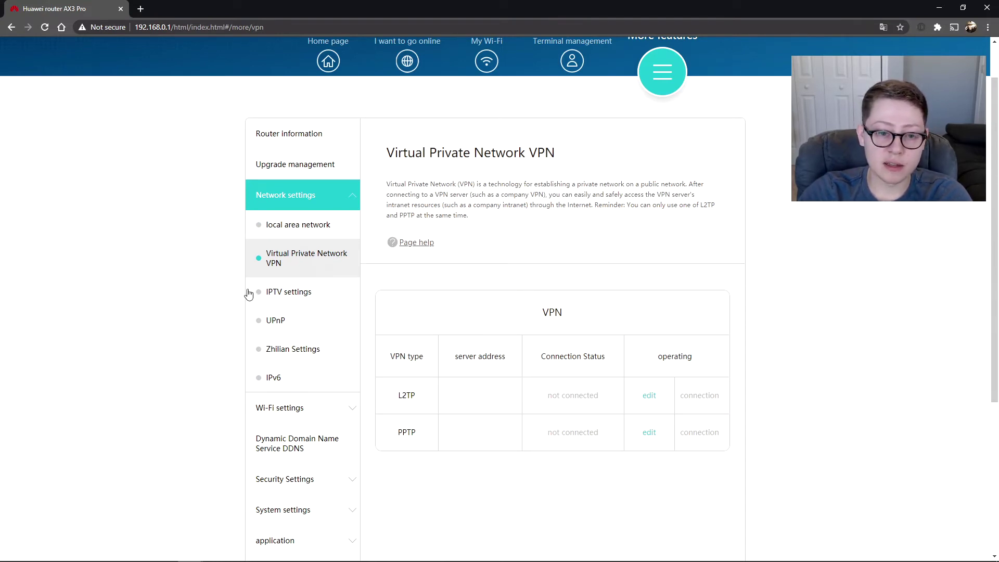
Review the IPTV and UPnP settings pages, highlighting their description text
click(274, 298)
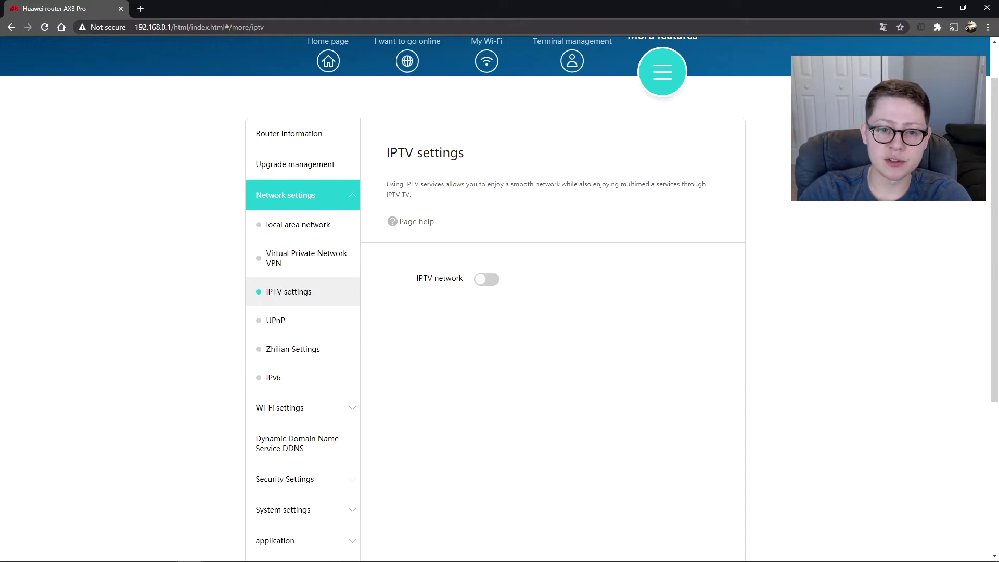
drag(388, 182, 575, 185)
click(682, 186)
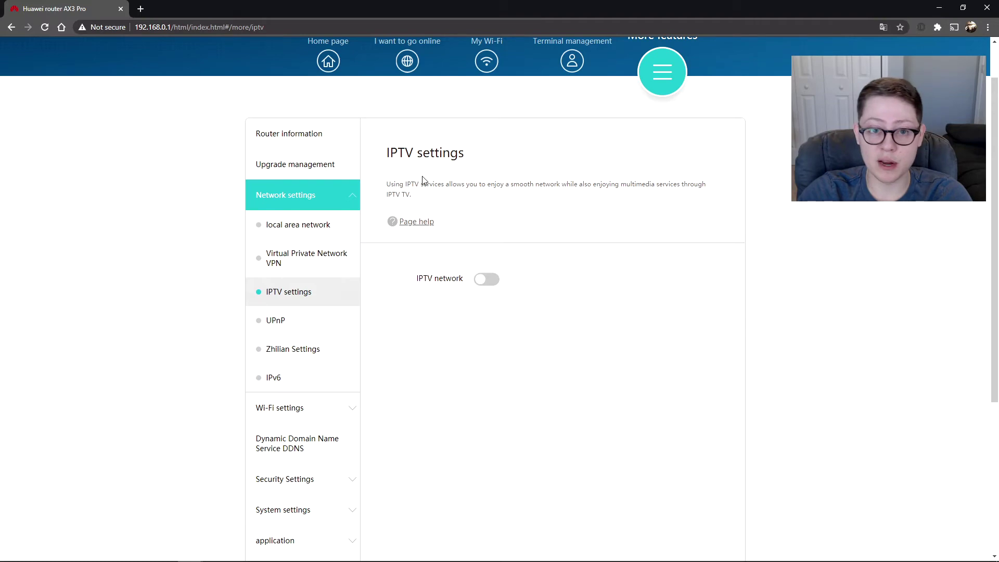
click(302, 322)
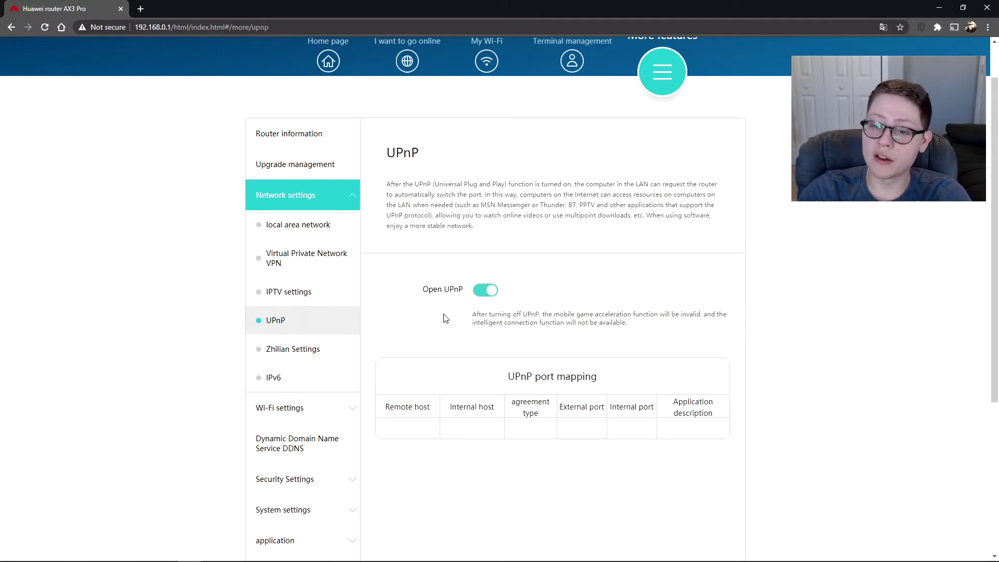
scroll(555, 333, down, 2)
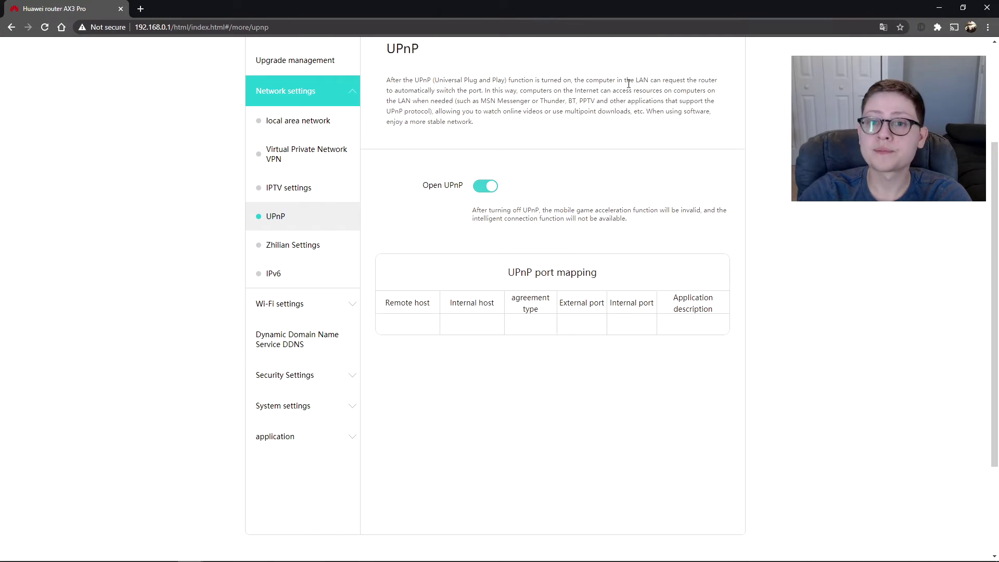
scroll(628, 84, up, 1)
drag(434, 132, 526, 132)
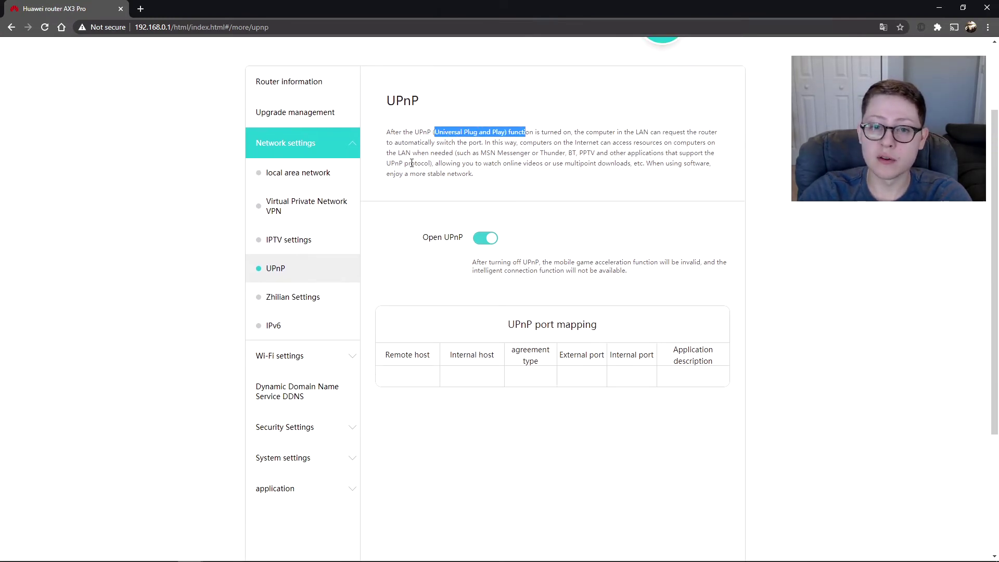
drag(386, 164, 421, 164)
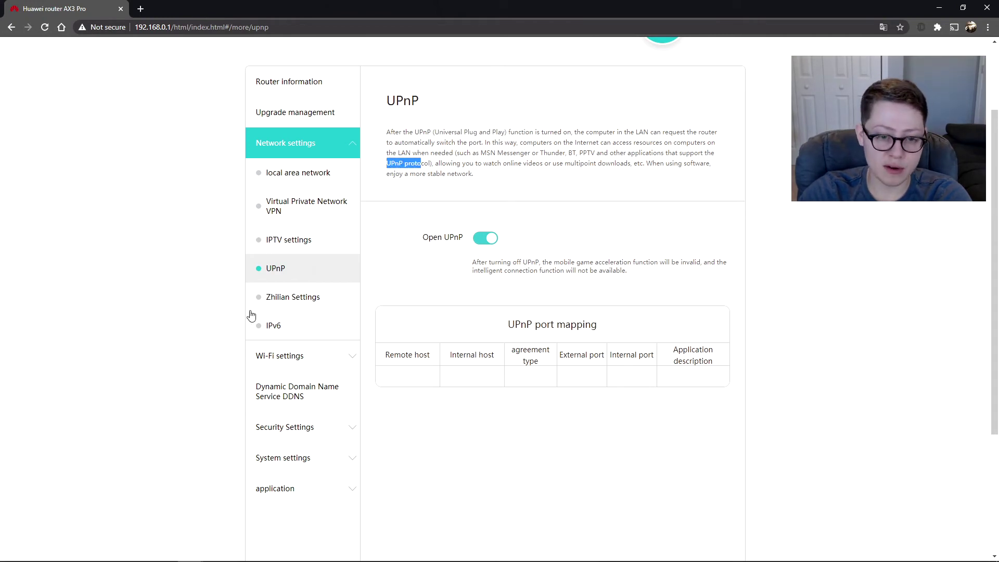
Review Zhilian Settings (on) and the IPv6 page (off), highlighting parts of their descriptions
click(302, 311)
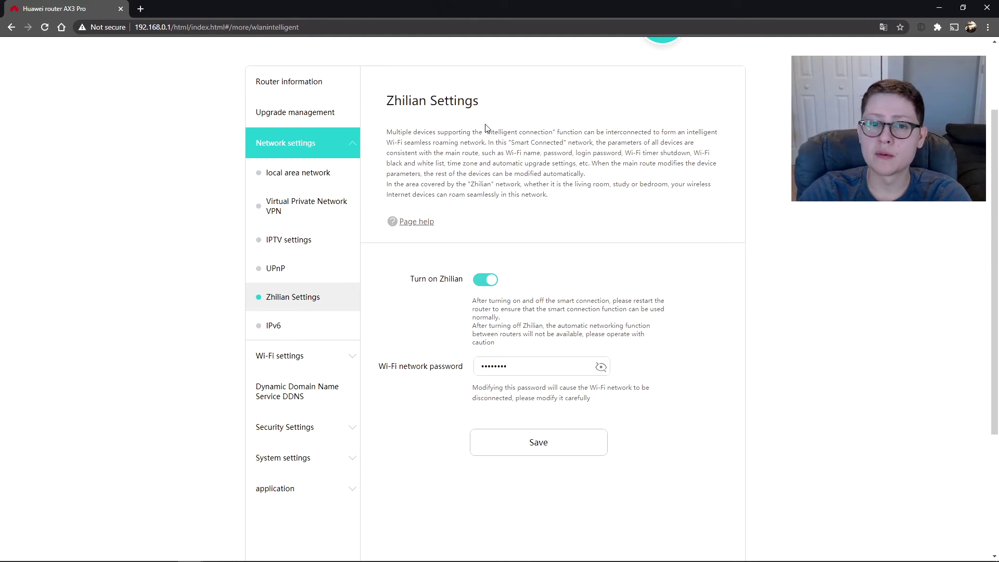
drag(387, 106, 497, 112)
click(571, 152)
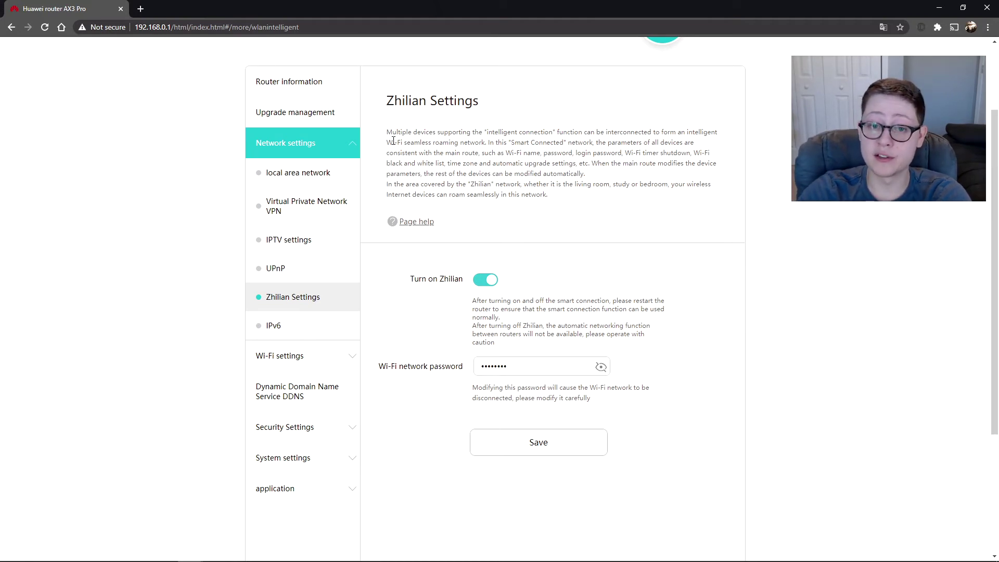
drag(438, 142, 514, 142)
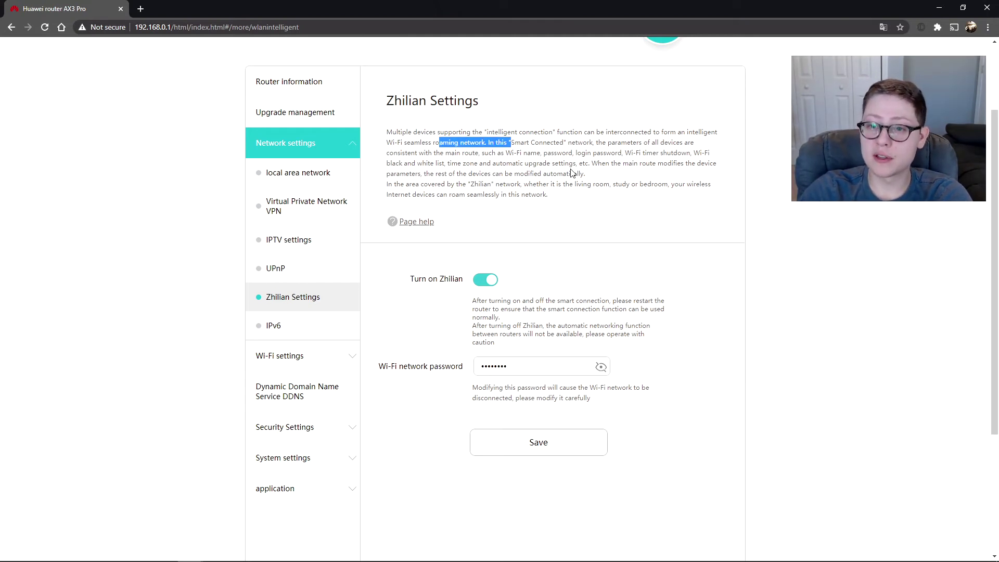
click(339, 331)
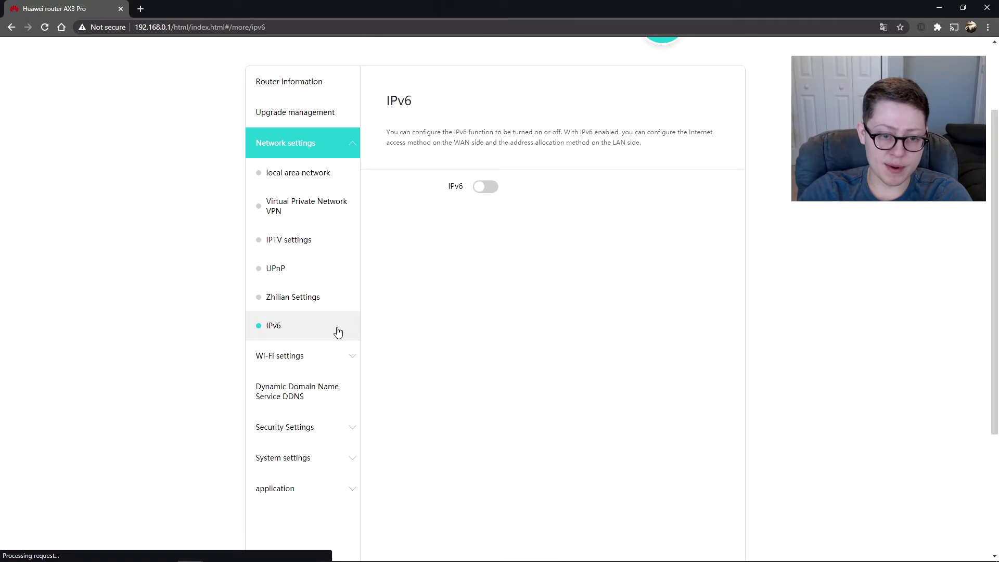
drag(478, 132, 685, 130)
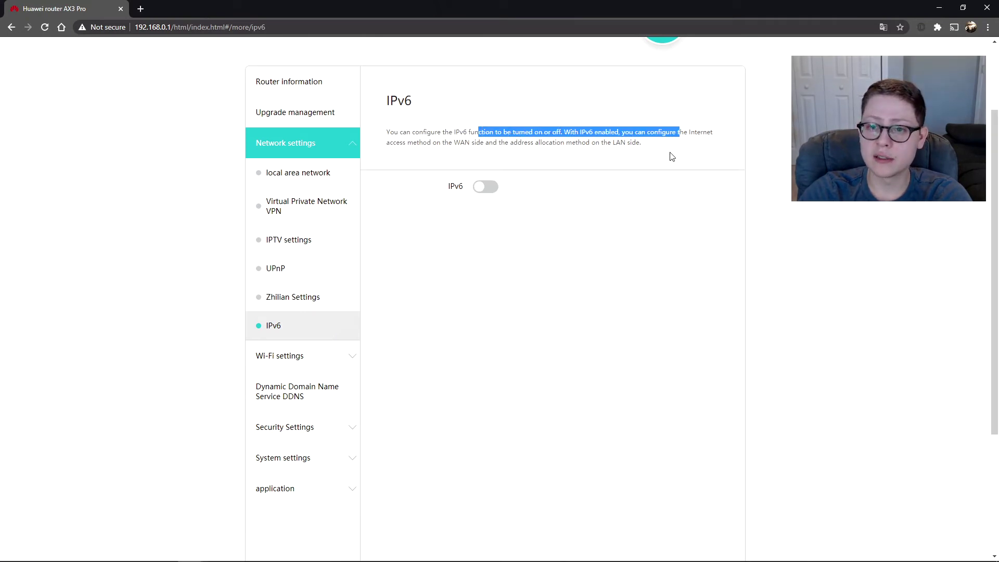
click(736, 204)
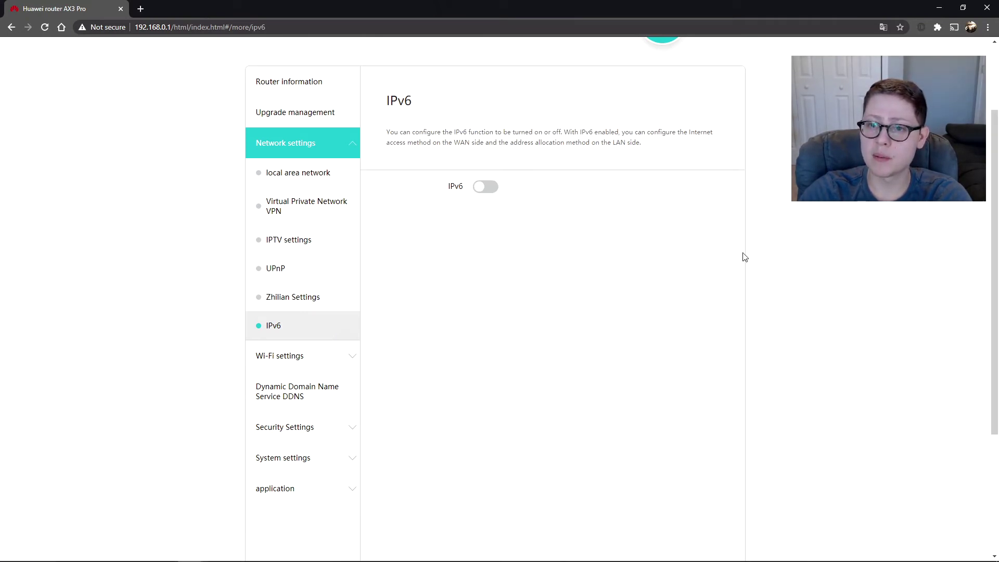
In advanced Wi-Fi settings, check the 2.4G and 5G channel lists without changing them
click(286, 363)
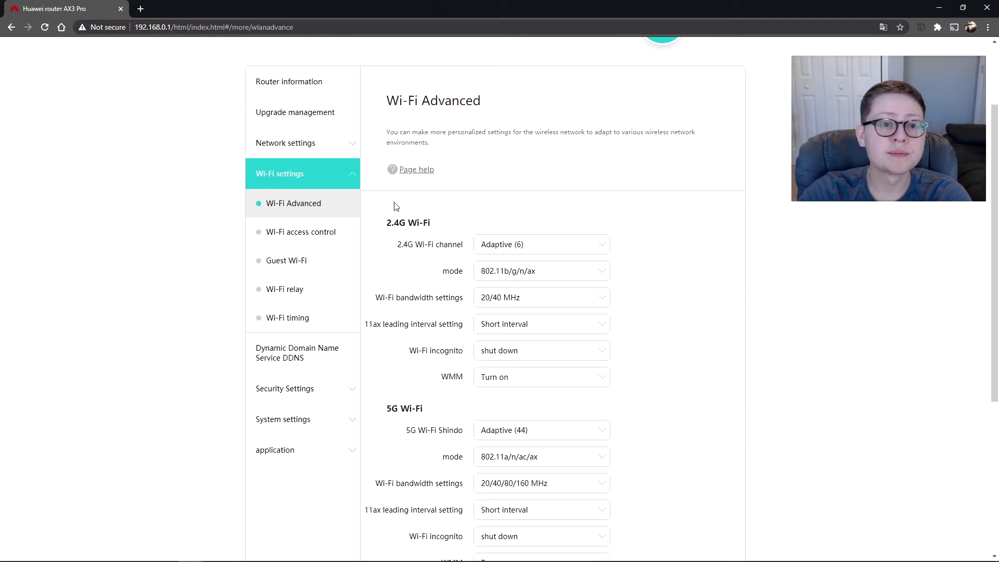
scroll(680, 329, down, 1)
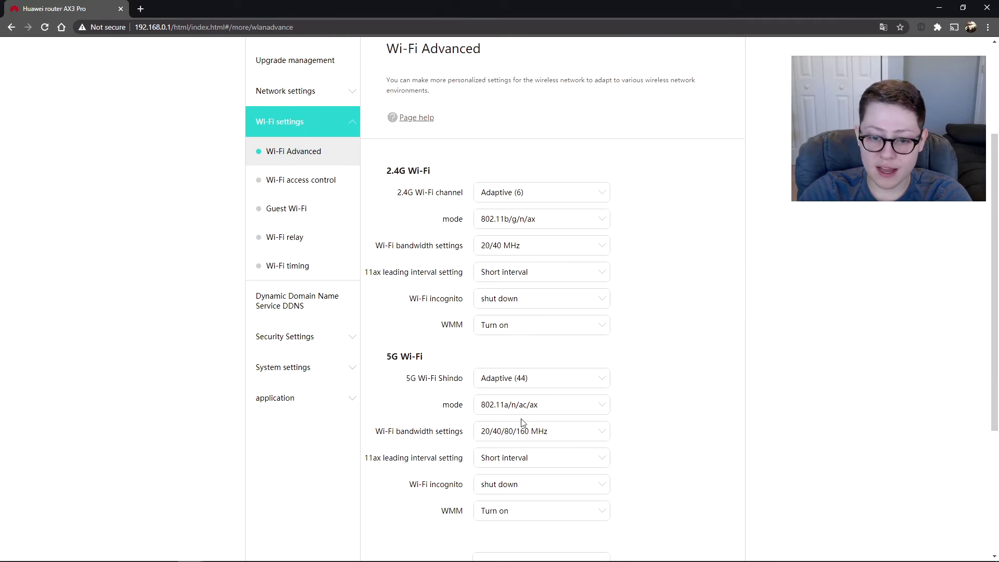
click(505, 199)
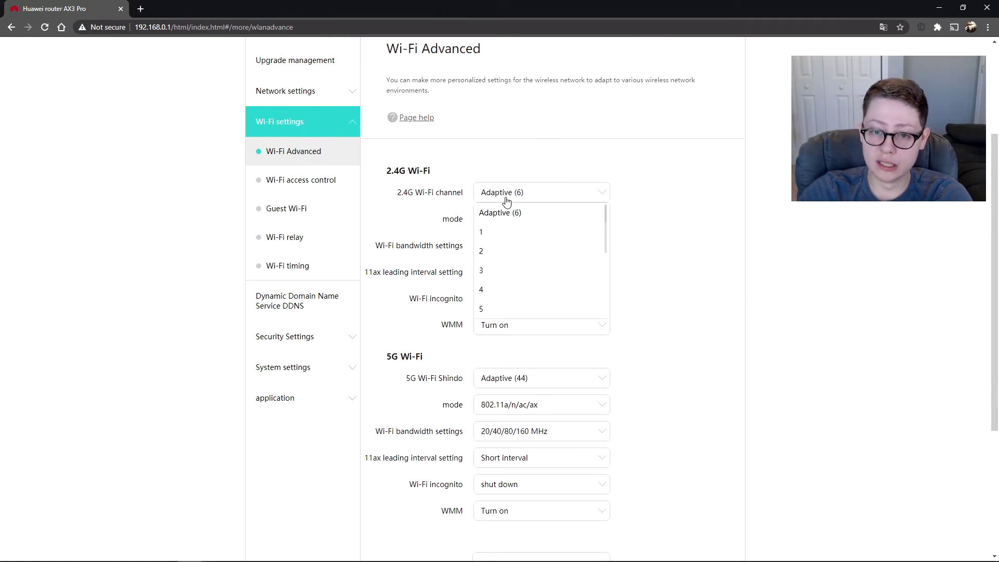
click(677, 247)
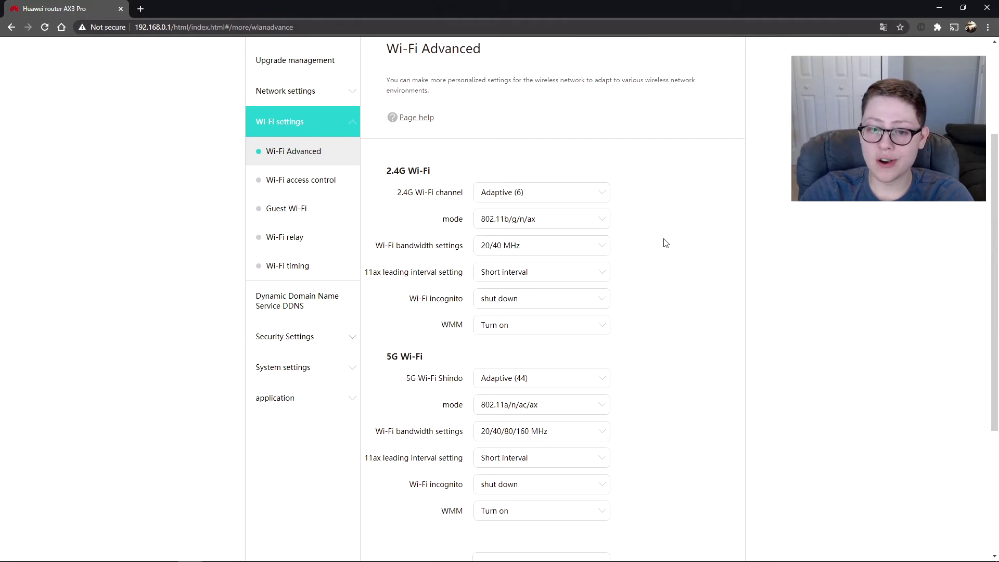
scroll(664, 261, down, 2)
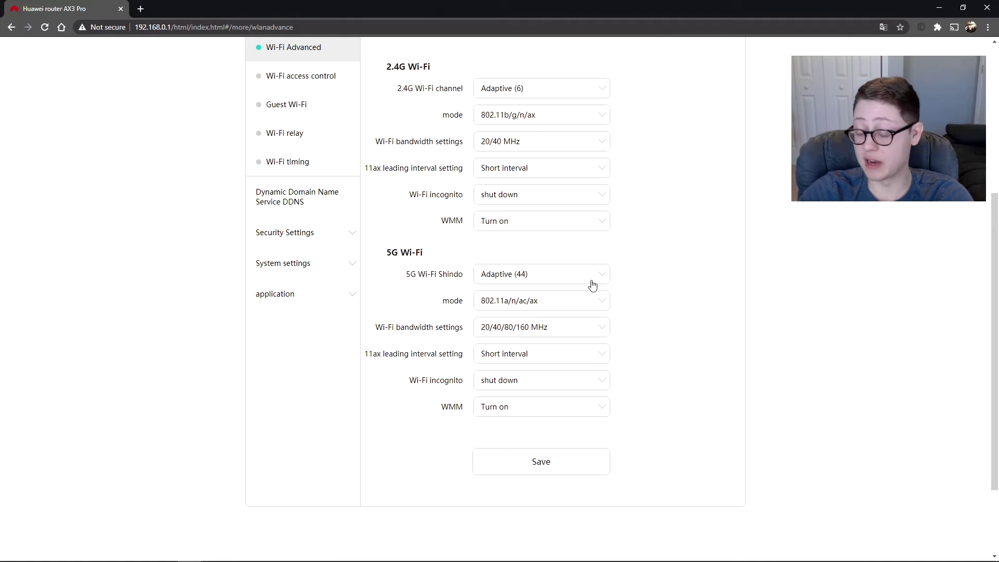
scroll(467, 333, up, 2)
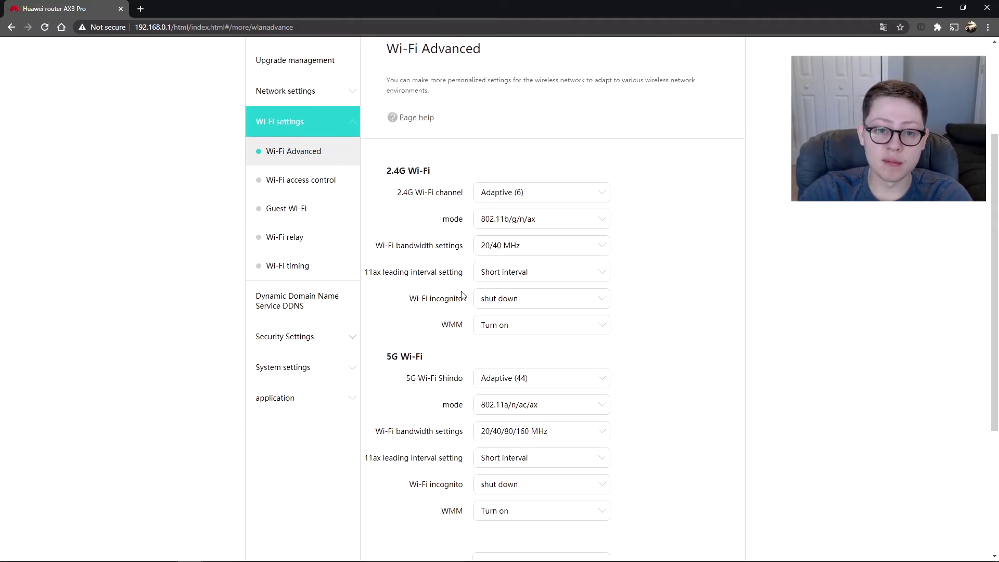
click(530, 379)
scroll(536, 474, down, 3)
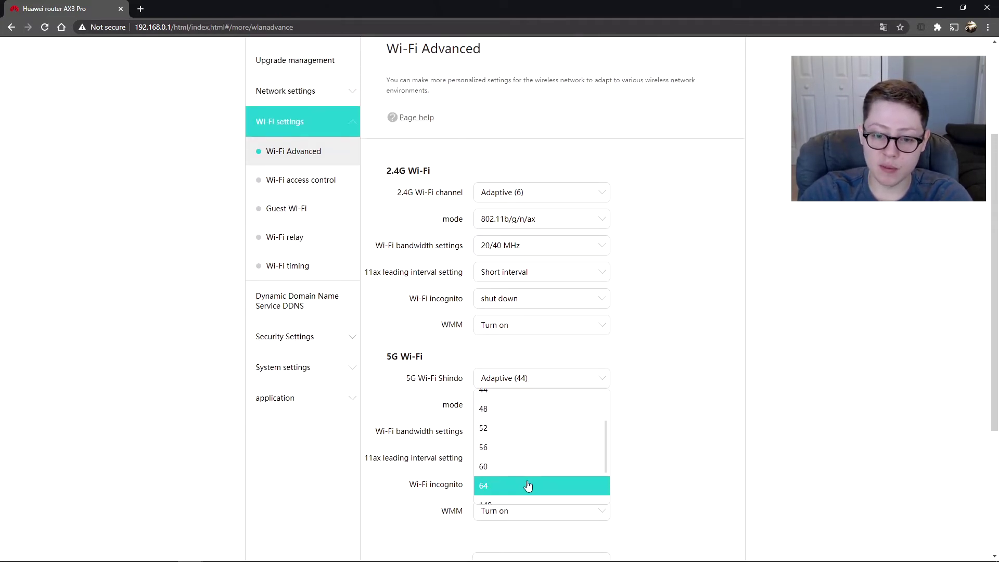
scroll(769, 330, down, 4)
scroll(550, 287, up, 6)
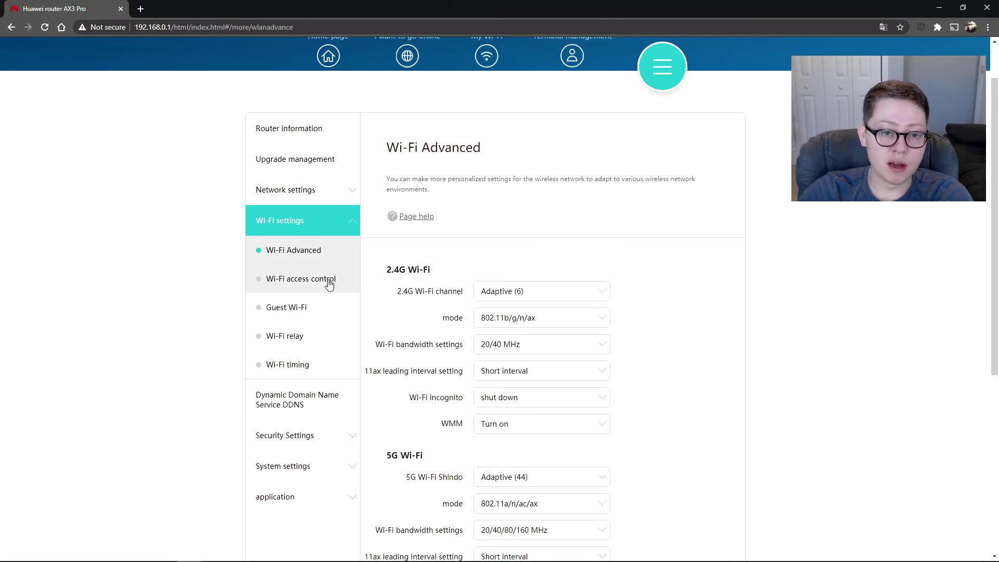
Review the Wi-Fi access control, Guest Wi-Fi and Wi-Fi relay pages
click(312, 285)
scroll(519, 282, down, 1)
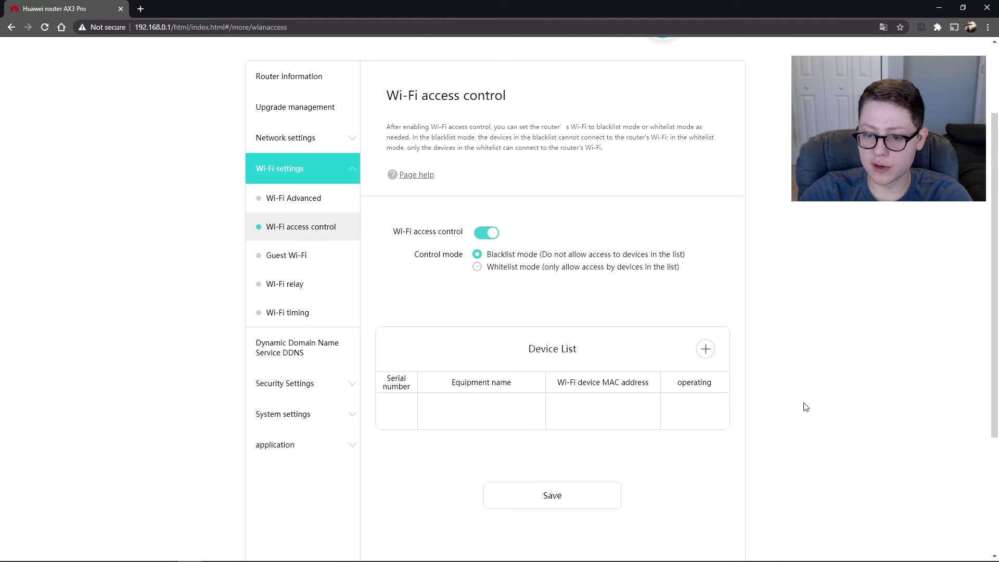
click(278, 254)
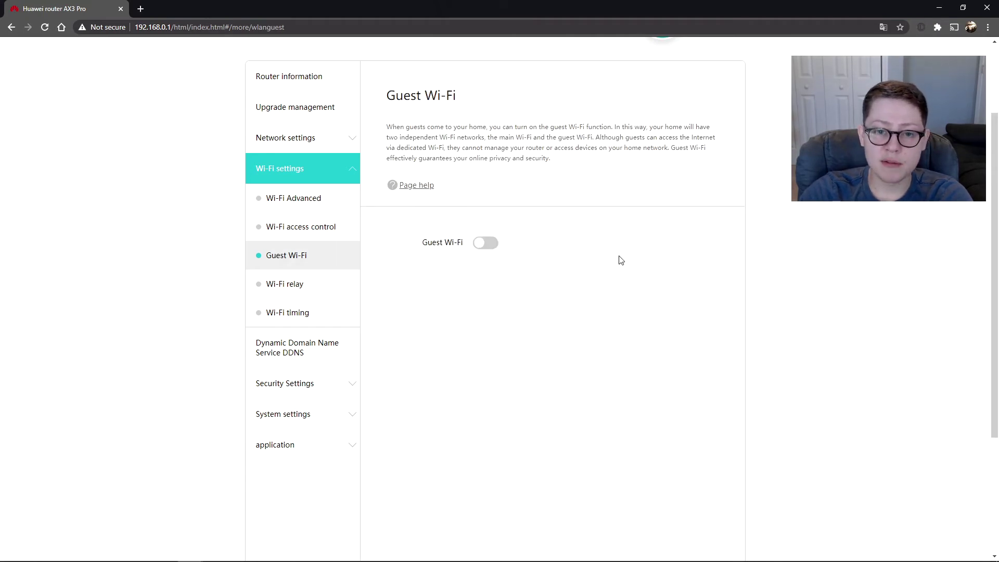
click(287, 288)
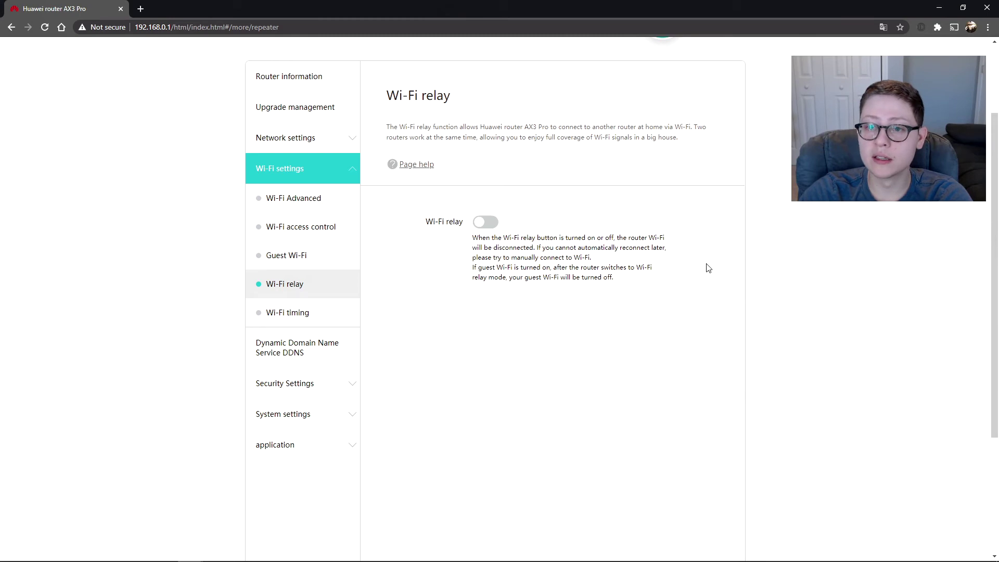
drag(570, 128, 712, 133)
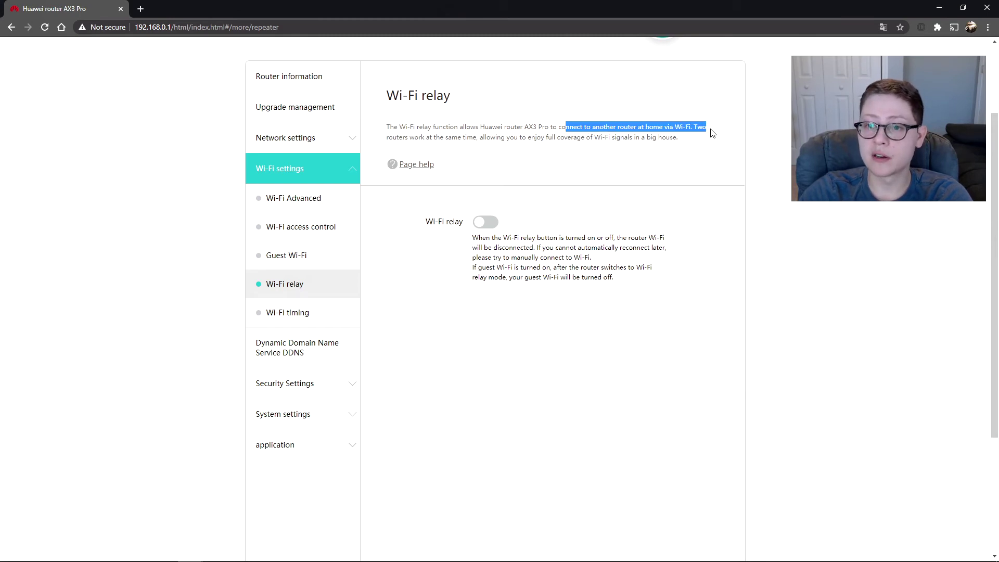
click(701, 165)
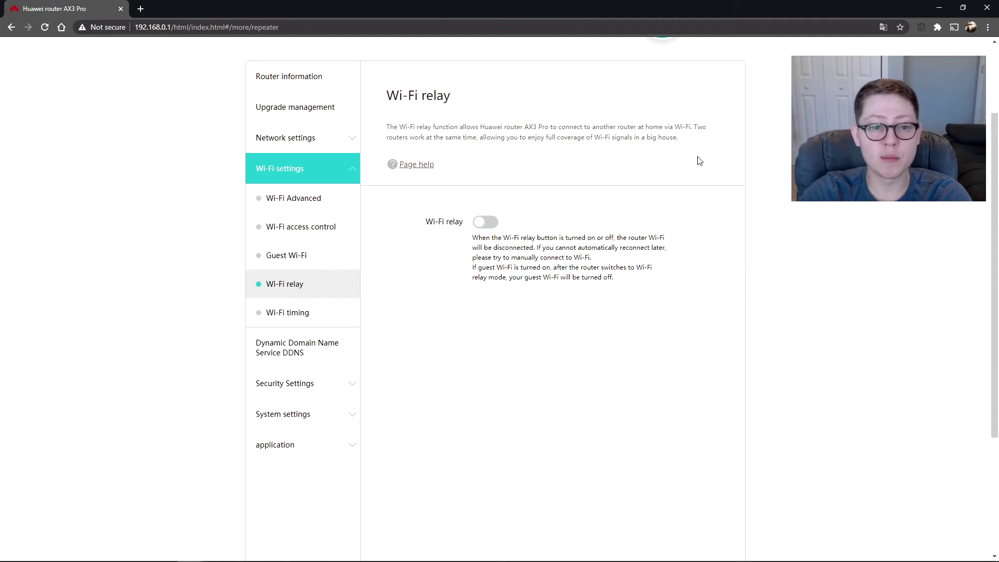
Review the Wi-Fi timing page's example shutdown times, then move on to DDNS
click(286, 314)
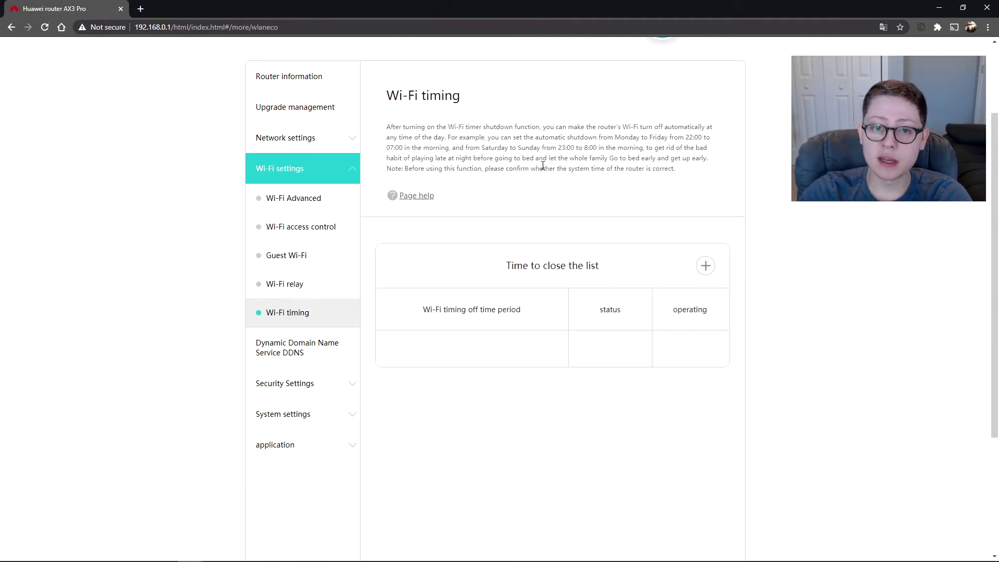
drag(402, 147, 595, 146)
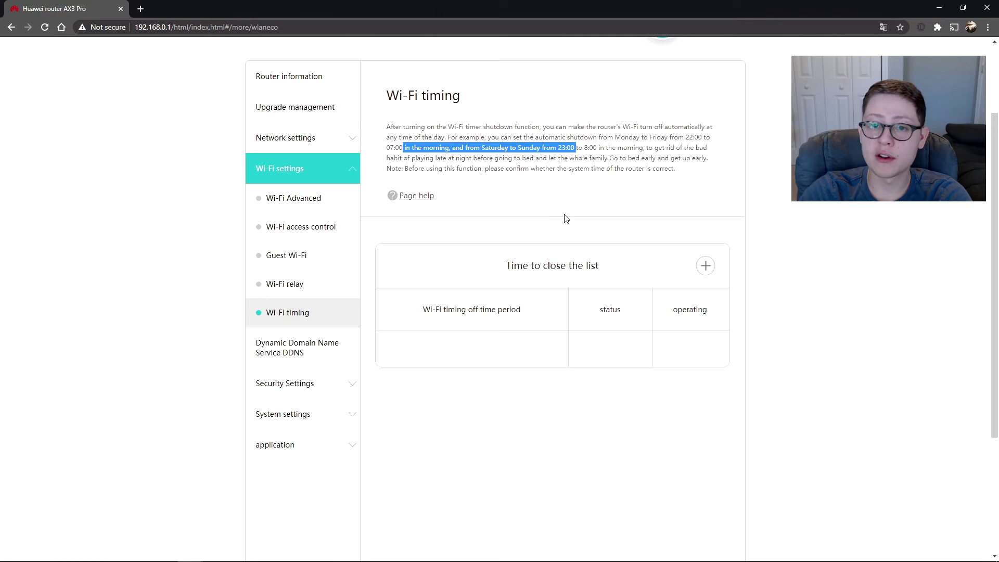
scroll(565, 210, down, 1)
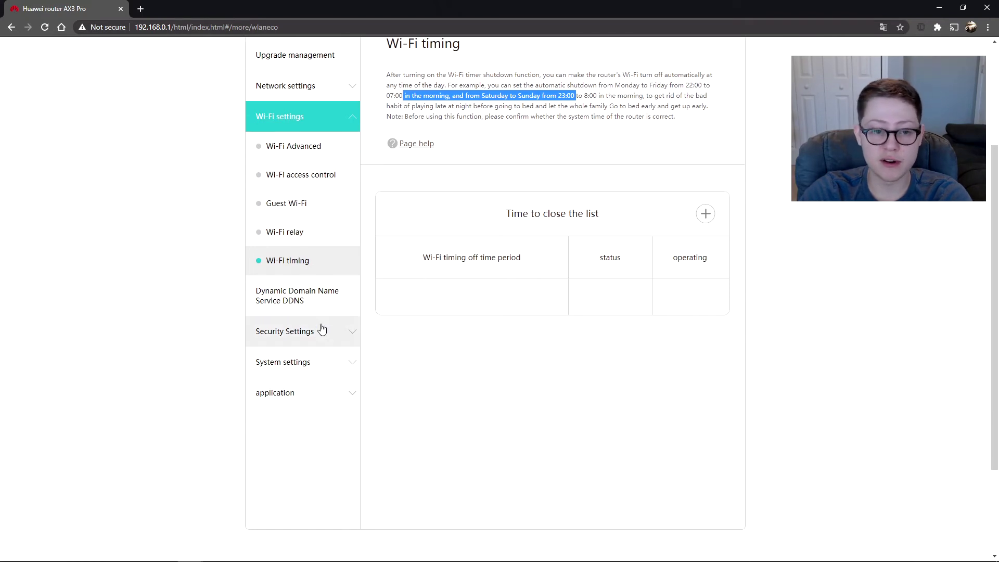
click(315, 302)
Review the DDNS page, then the Firewall, NAT service and DMZ host security pages
scroll(662, 284, up, 2)
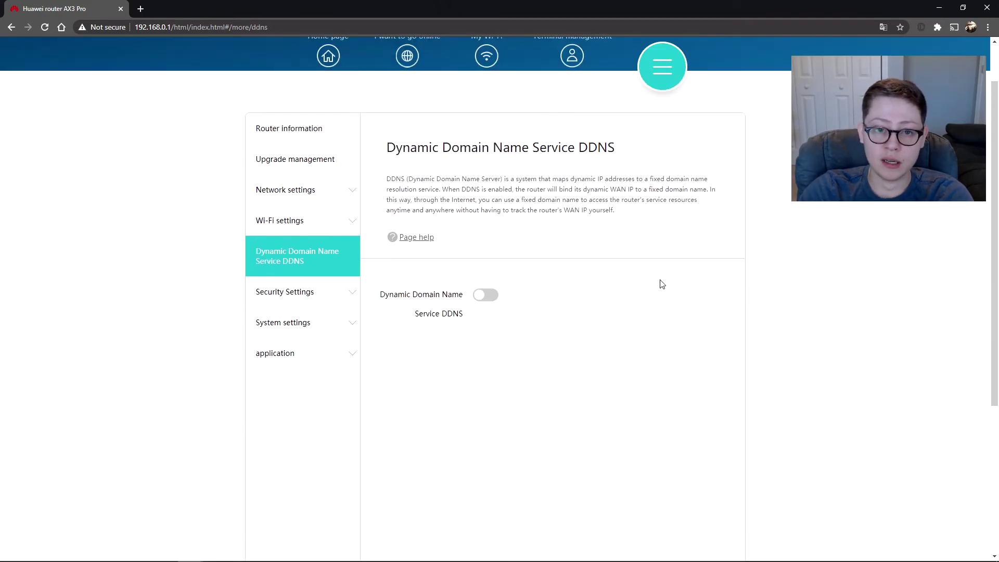
drag(442, 147, 648, 148)
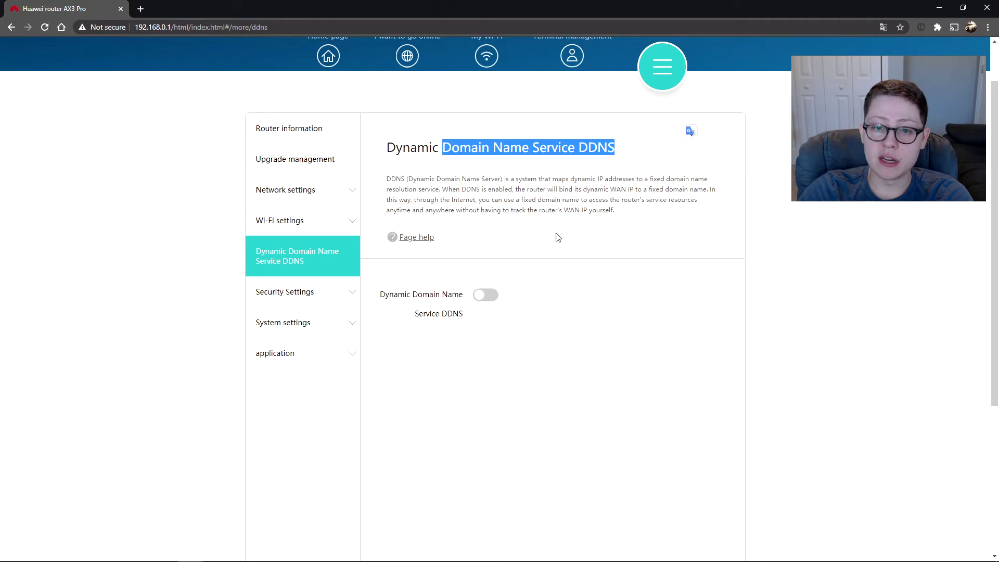
click(258, 284)
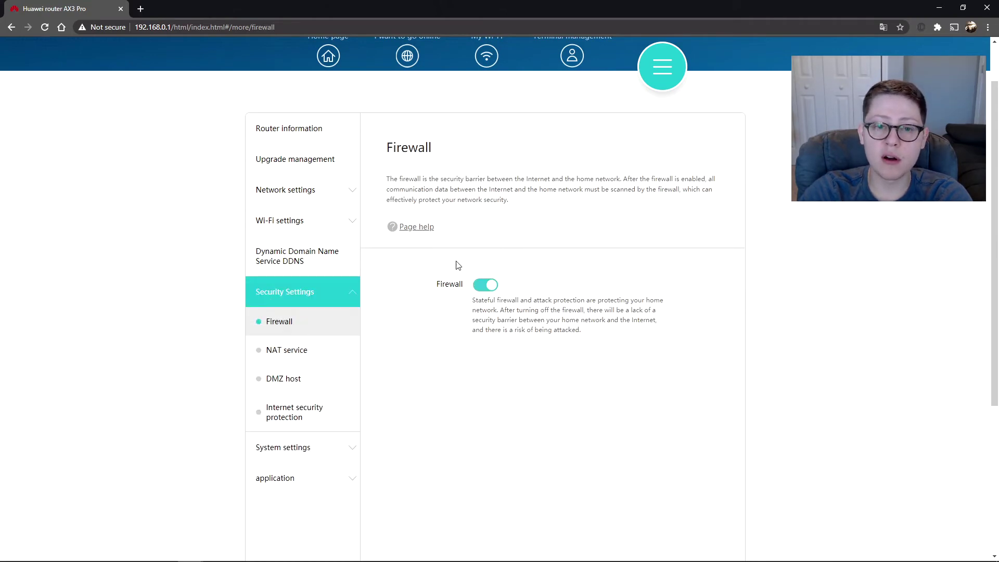
click(303, 348)
scroll(321, 372, down, 2)
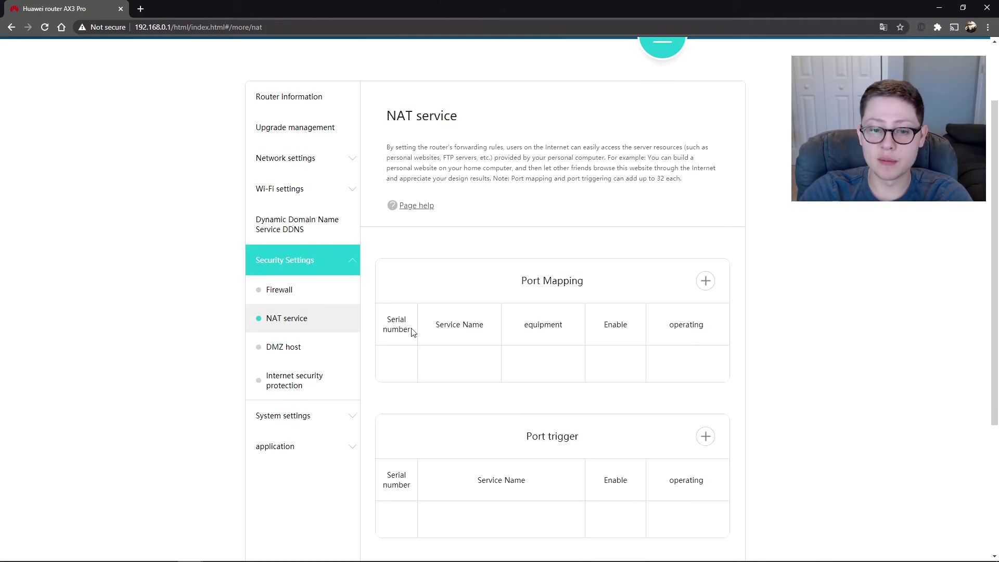
click(315, 282)
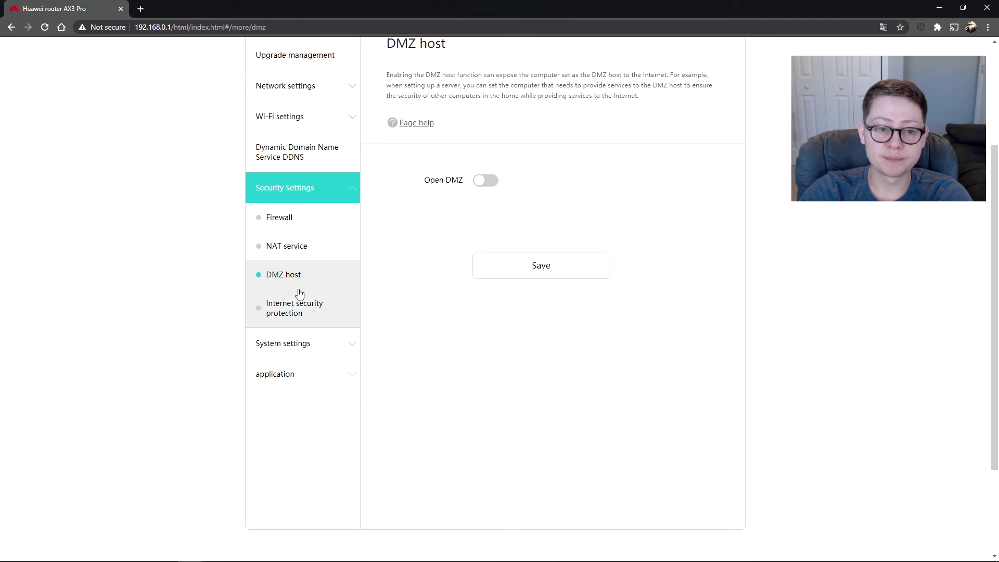
scroll(553, 193, up, 1)
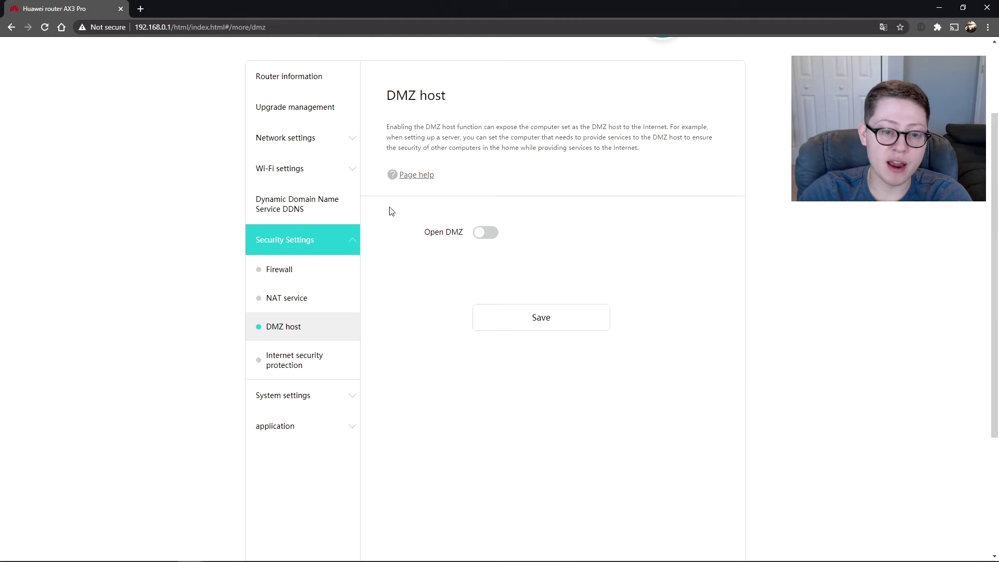
Review Internet security protection, highlighting the Trojan horse row, then go to System settings NFC
click(308, 369)
scroll(284, 328, down, 1)
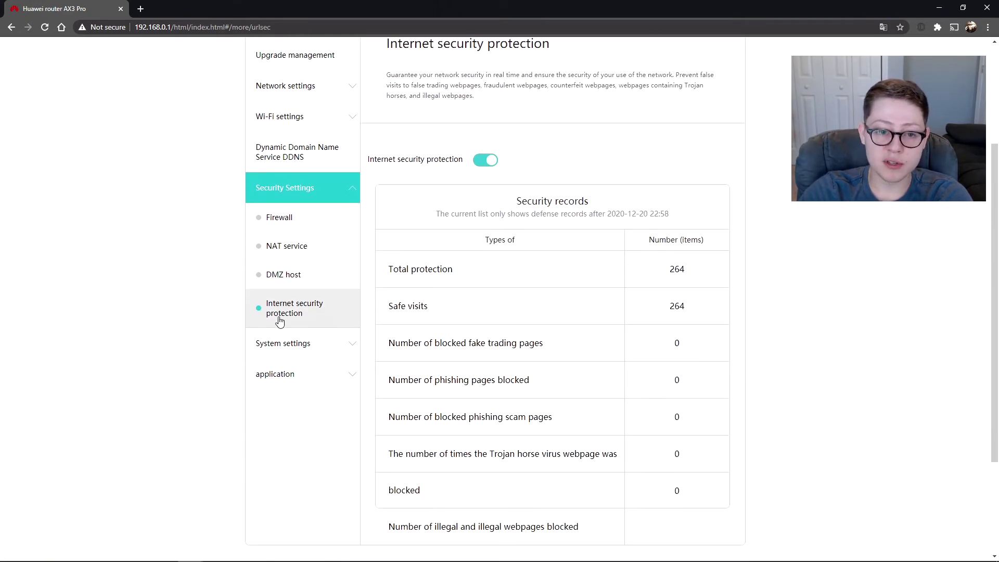
mouse_move(388, 162)
mouse_down()
mouse_move(379, 161)
mouse_move(397, 172)
mouse_up()
click(408, 232)
scroll(475, 264, down, 1)
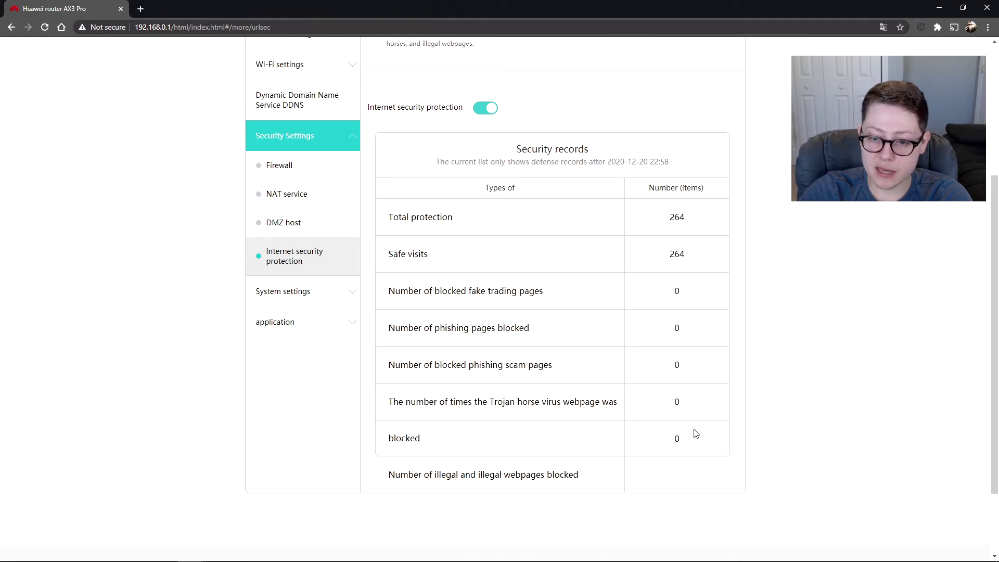
drag(409, 402, 598, 398)
click(708, 399)
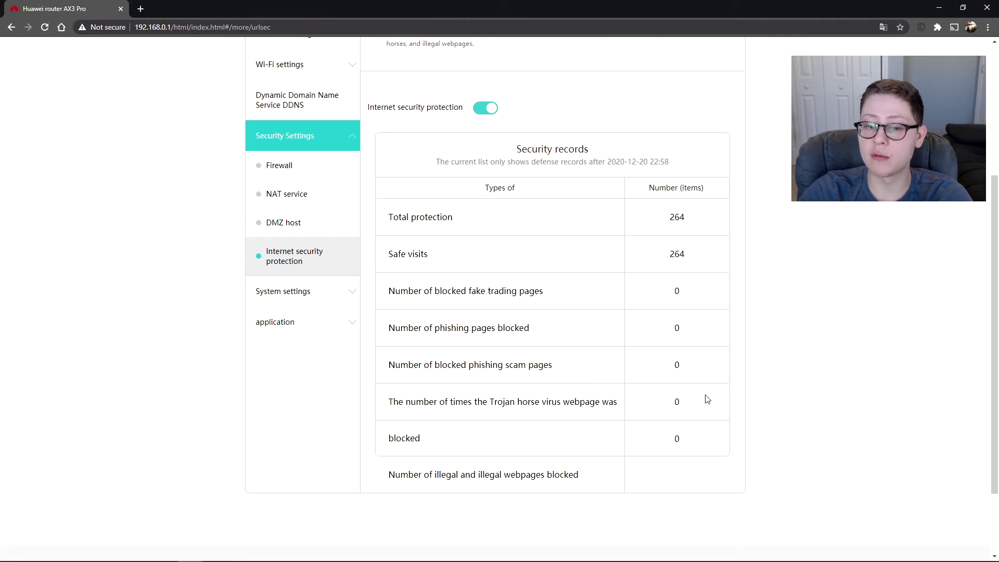
click(324, 299)
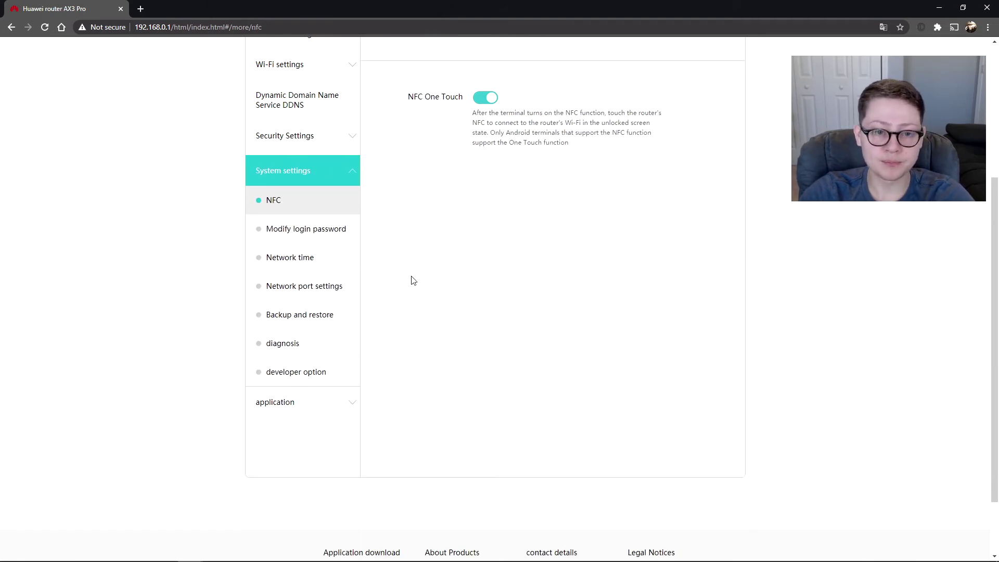
Look over the login password, Network time and Network port settings pages
scroll(599, 182, up, 2)
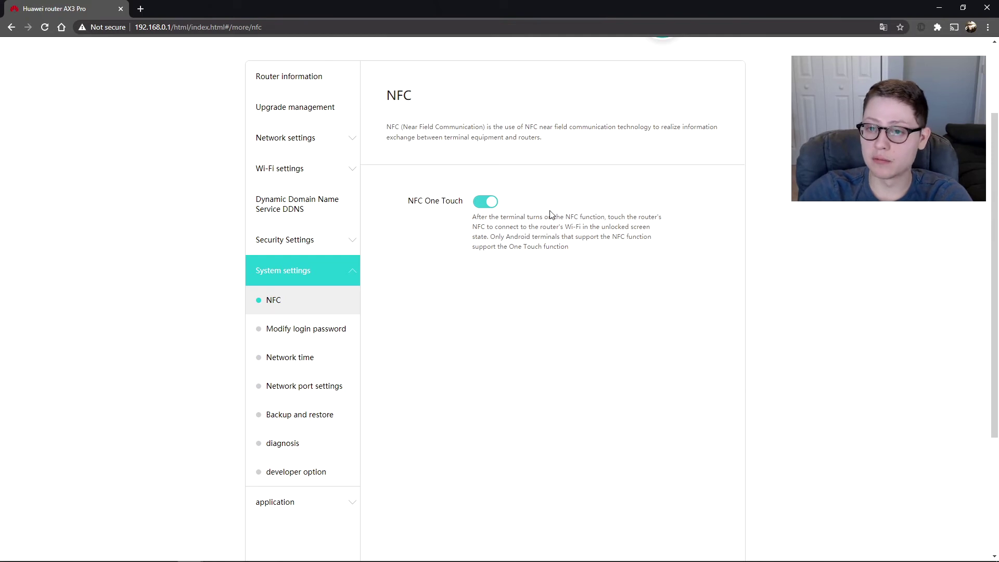
scroll(468, 224, down, 2)
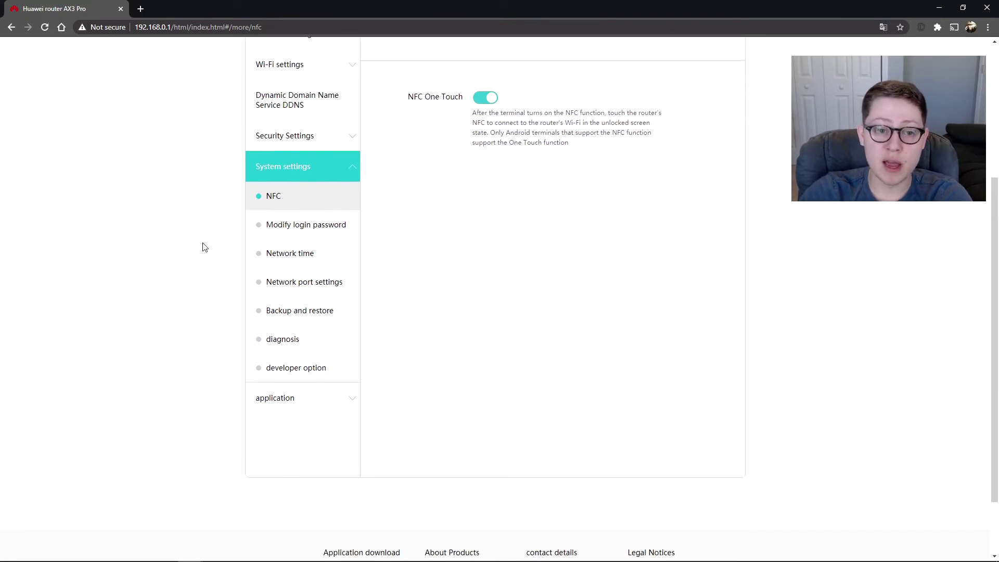
scroll(302, 330, up, 1)
click(271, 285)
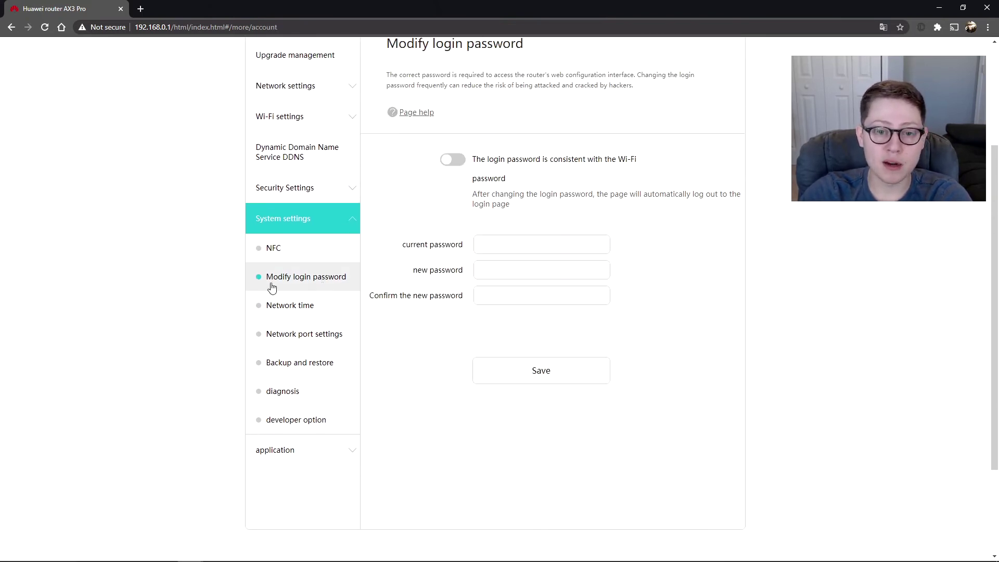
scroll(452, 91, up, 2)
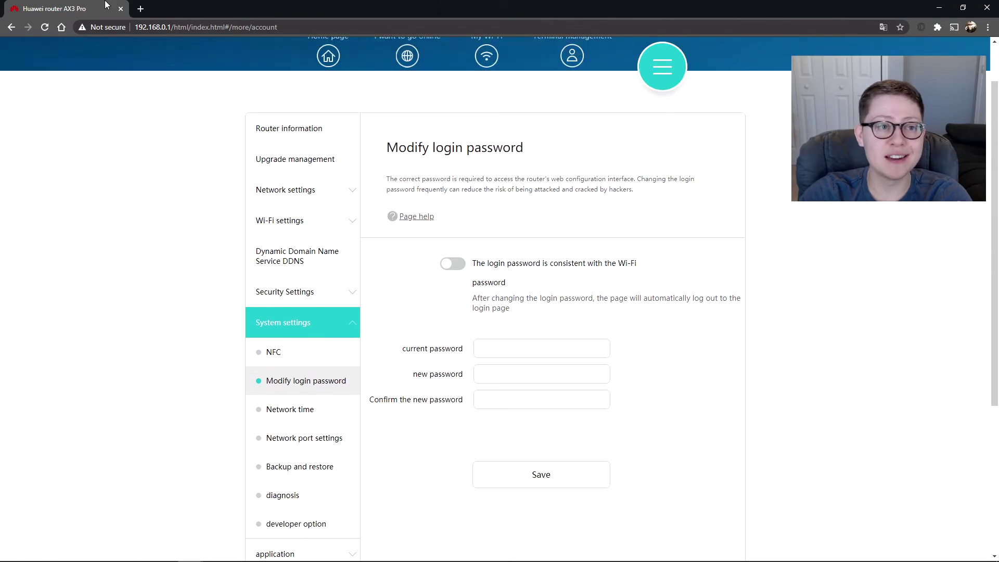
scroll(451, 354, down, 1)
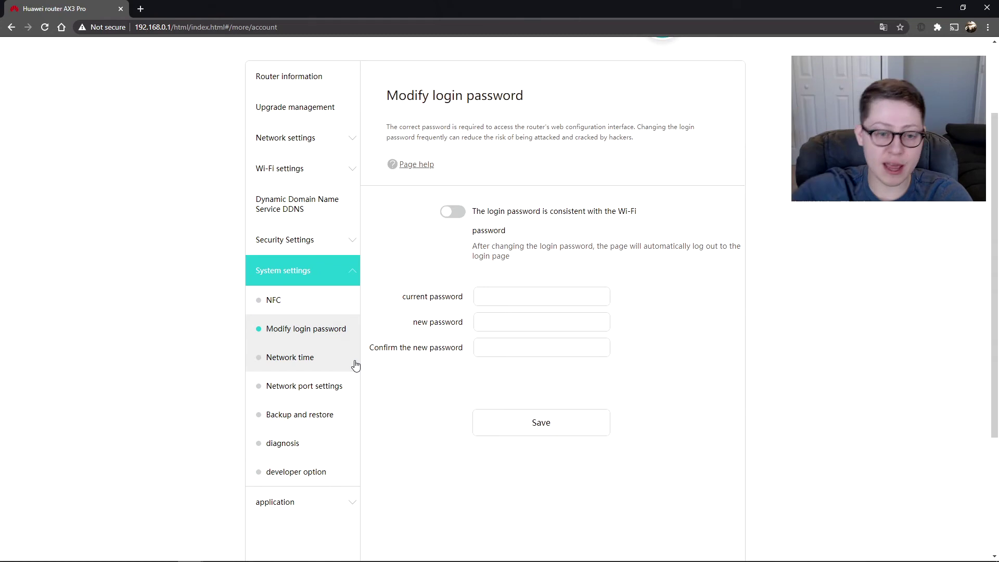
scroll(379, 334, down, 1)
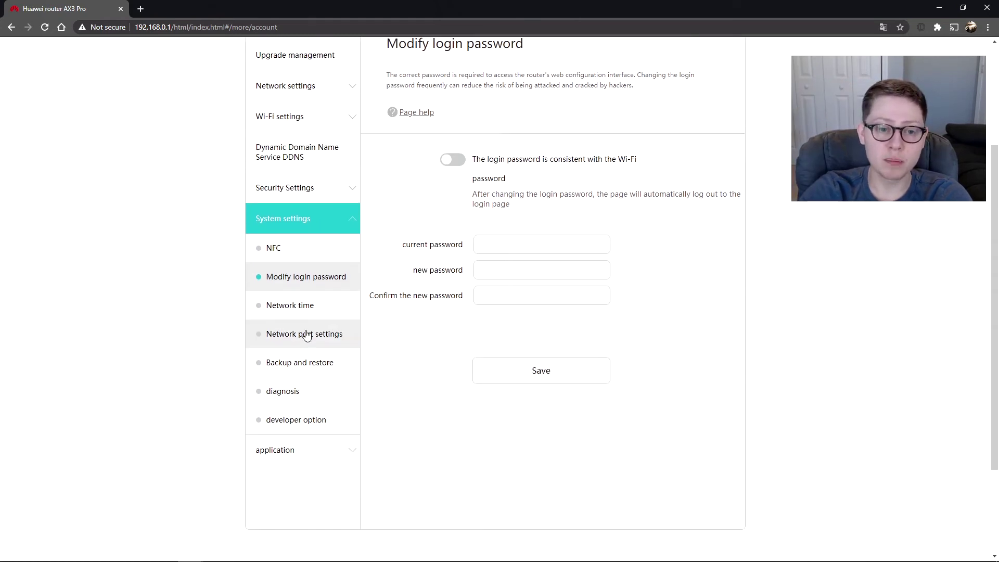
click(303, 308)
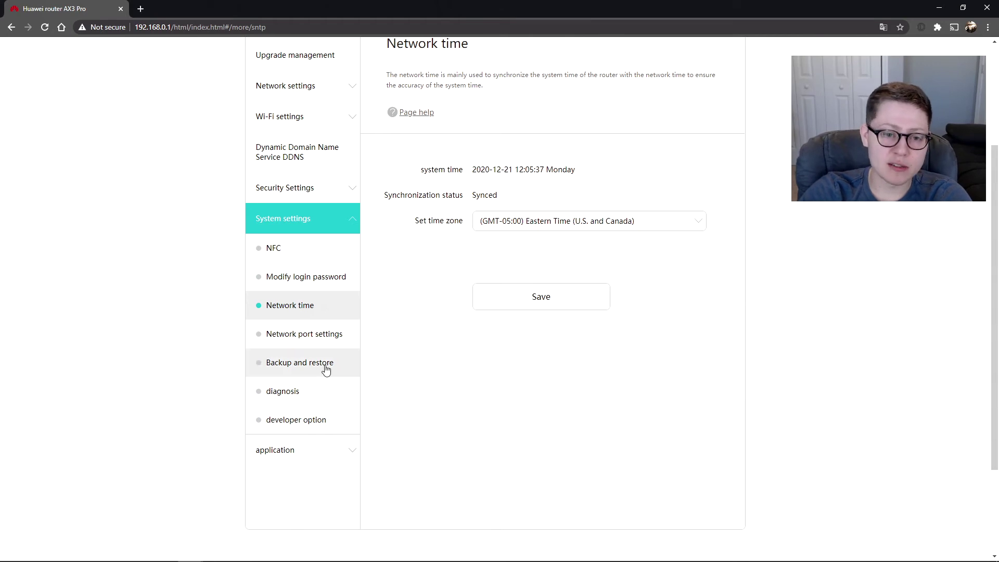
click(310, 339)
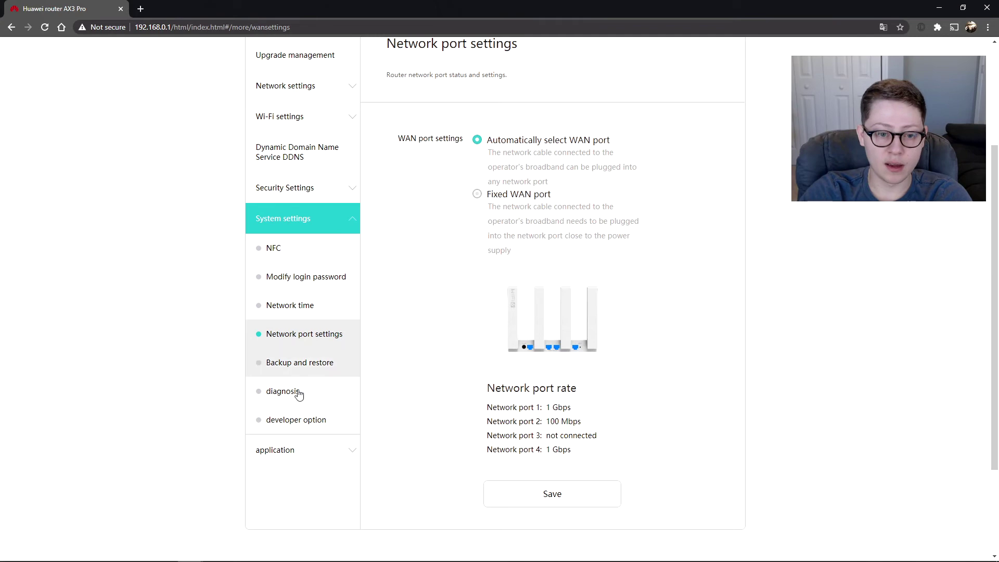
Check Backup and restore, diagnosis and developer option, then open application's Accessibility list
scroll(299, 391, down, 1)
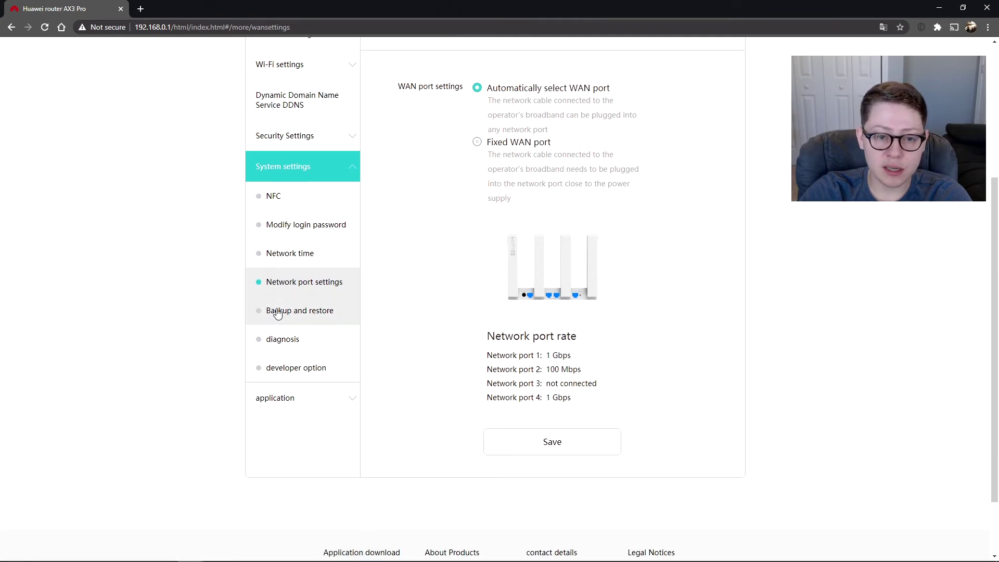
click(291, 315)
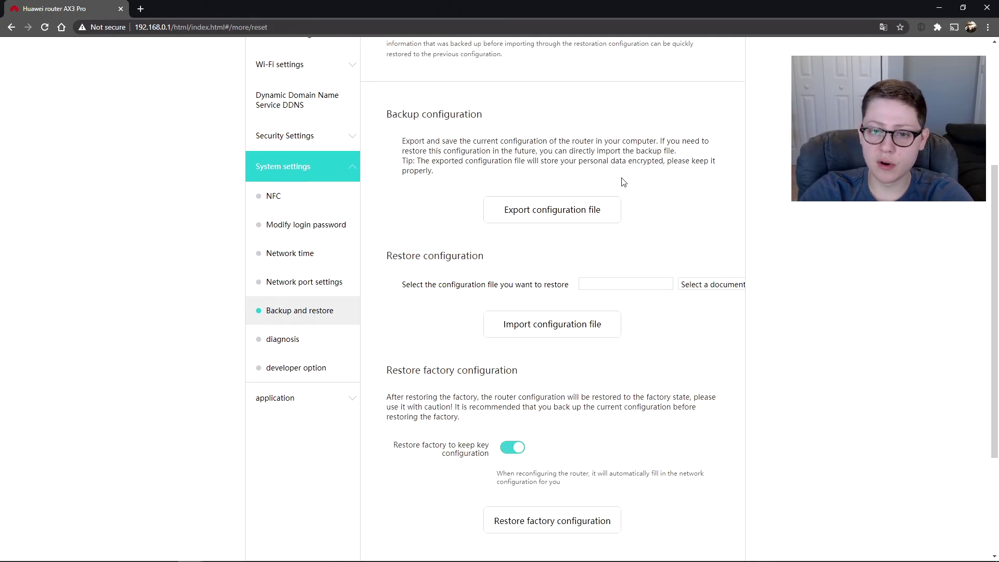
scroll(607, 201, down, 3)
scroll(495, 186, up, 2)
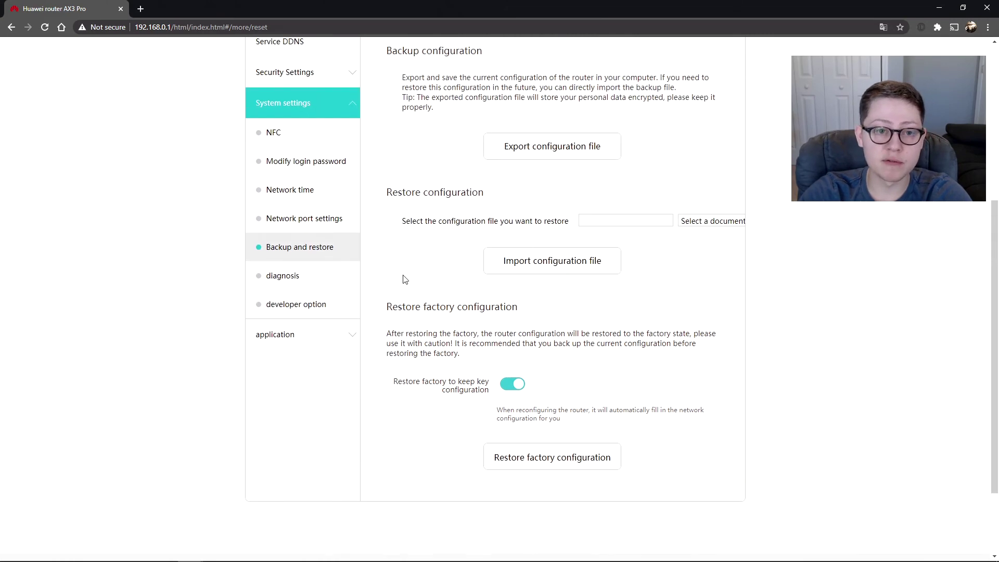
scroll(521, 203, up, 3)
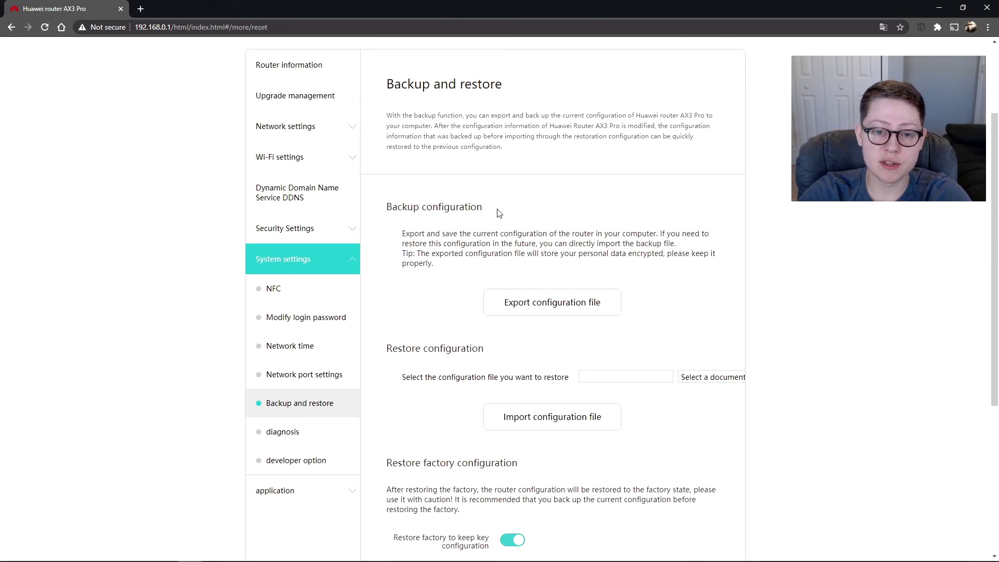
click(304, 430)
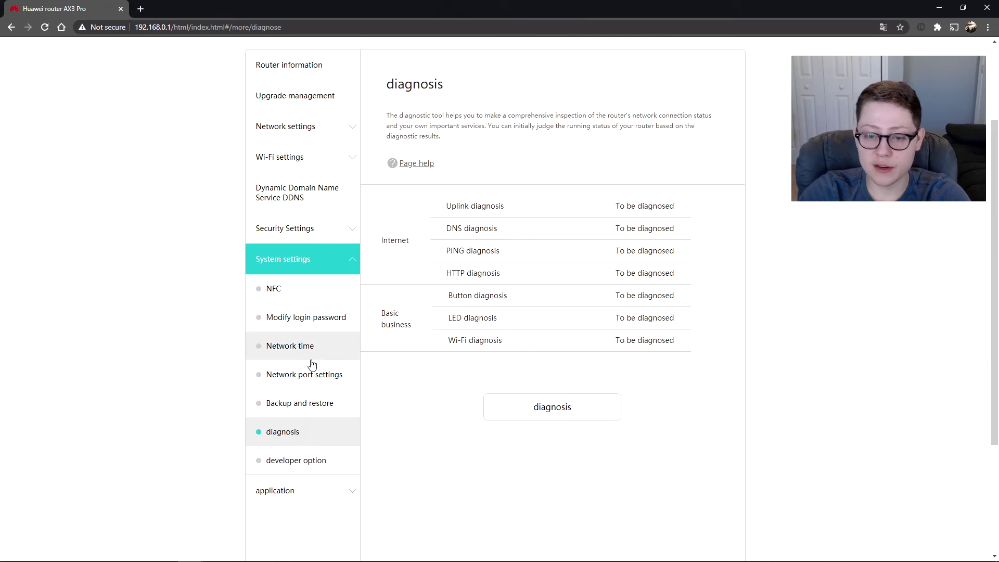
drag(286, 461, 295, 461)
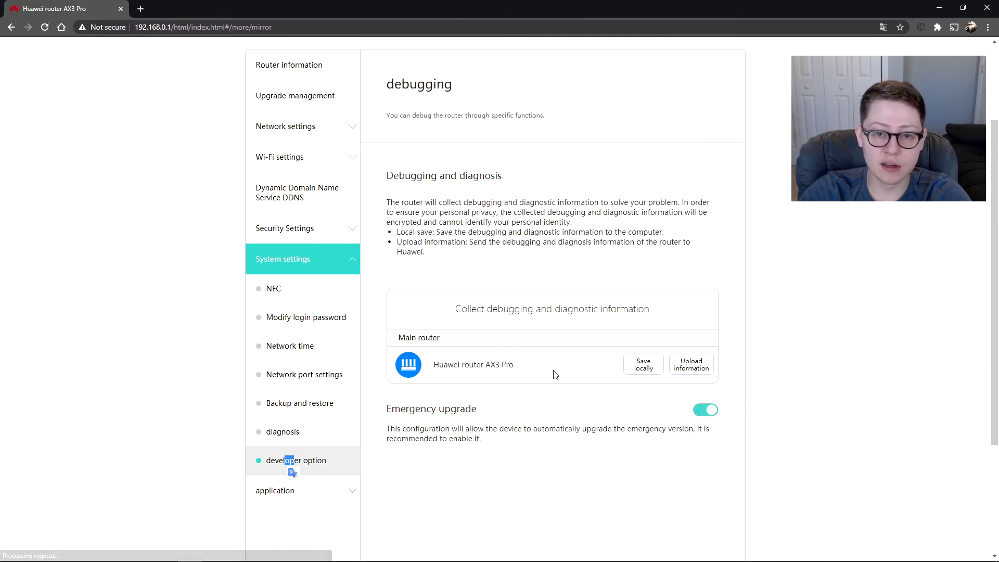
click(787, 330)
scroll(752, 283, down, 1)
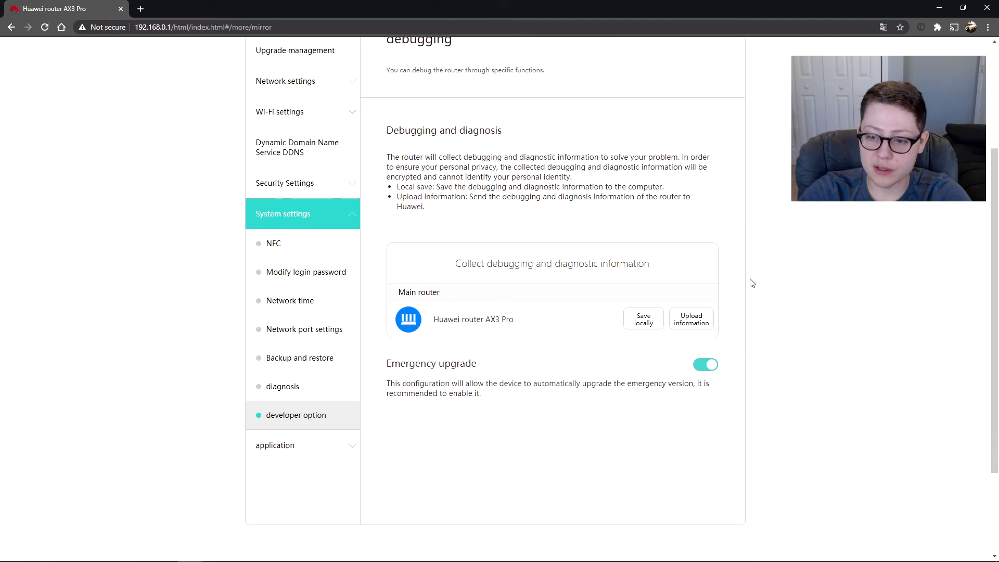
scroll(754, 291, down, 1)
scroll(772, 348, up, 2)
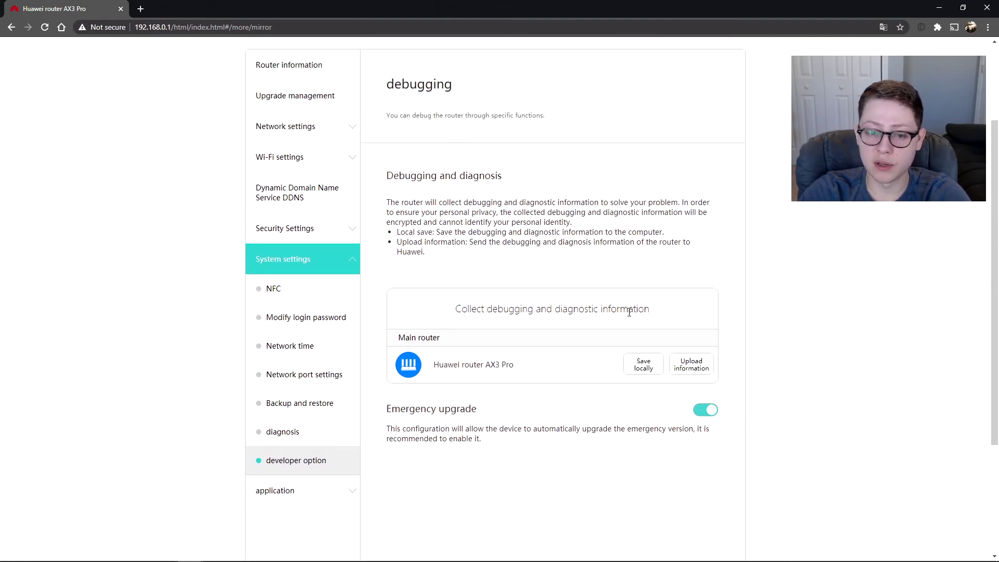
click(280, 498)
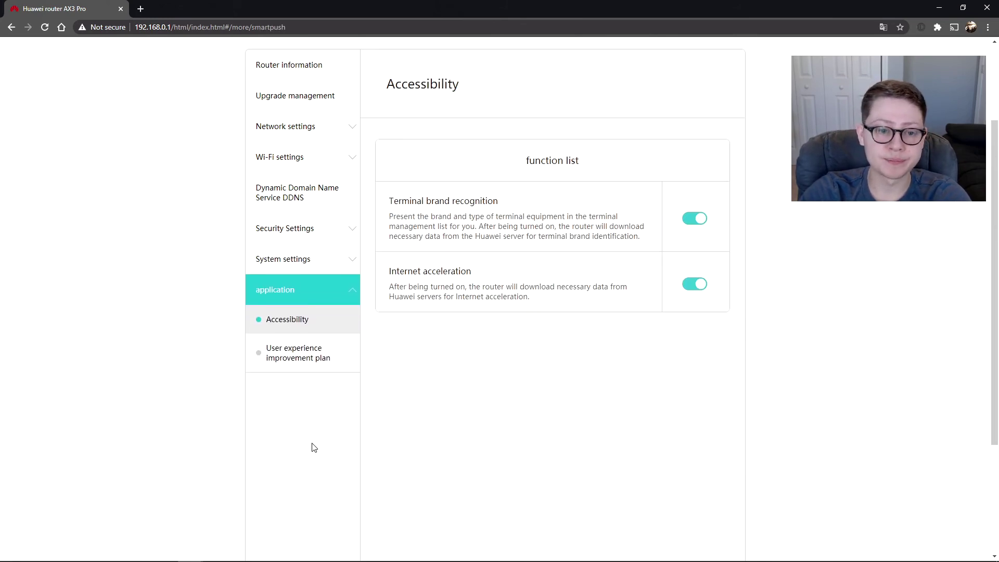
View the User experience improvement plan page, then return to the Home page overview
click(297, 352)
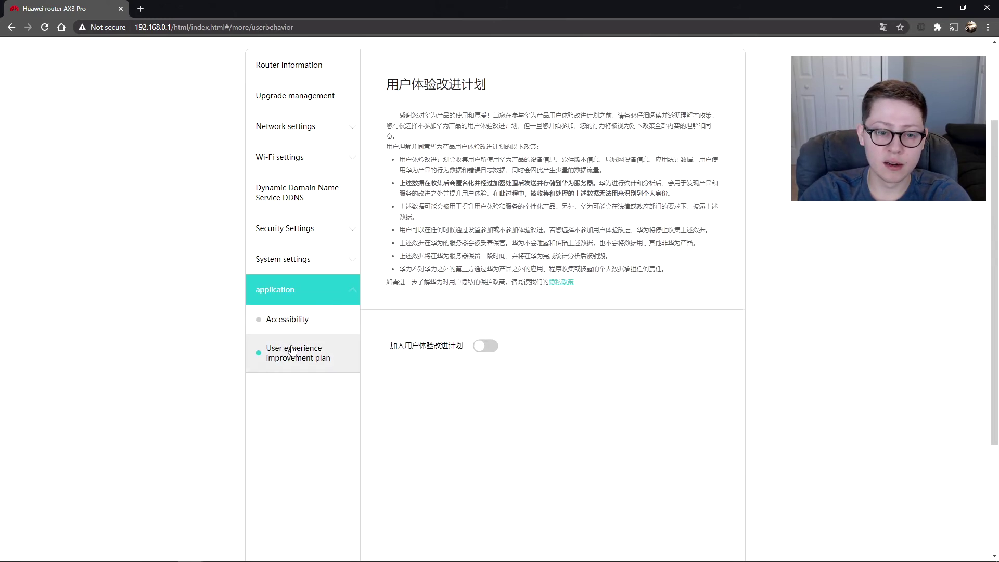
scroll(697, 343, up, 3)
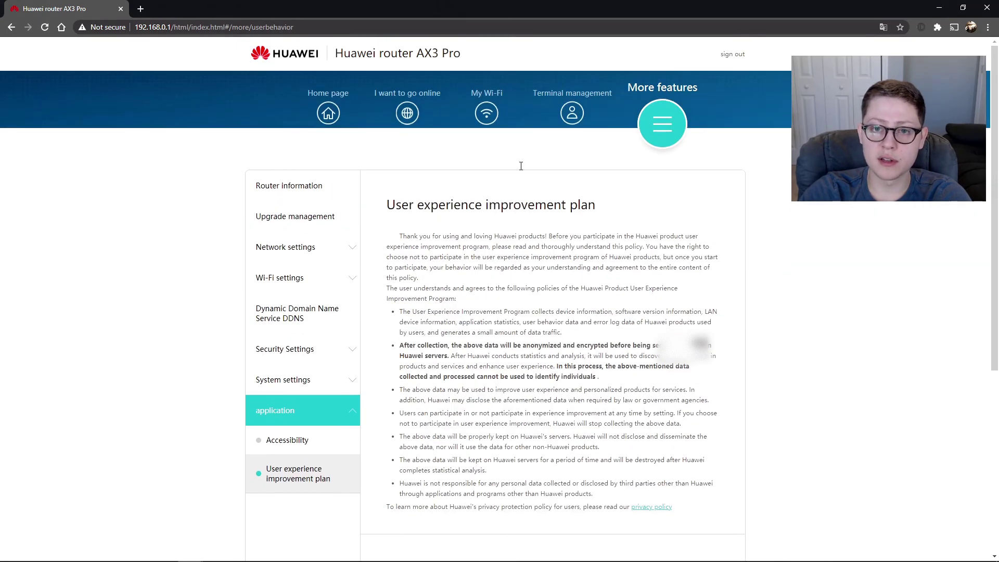
click(334, 112)
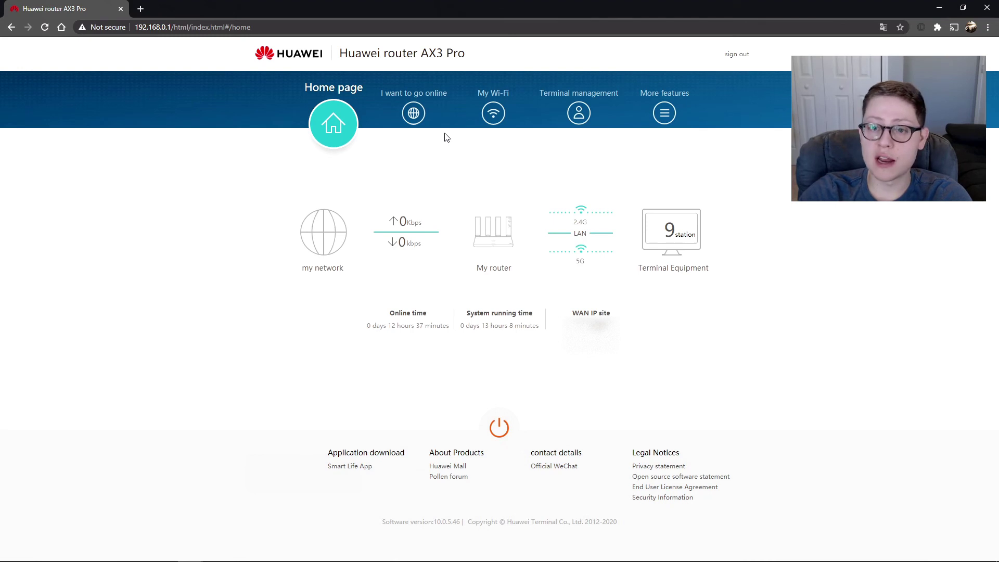
Bring up Chrome's translate options for the router page and dismiss them
click(883, 27)
click(828, 305)
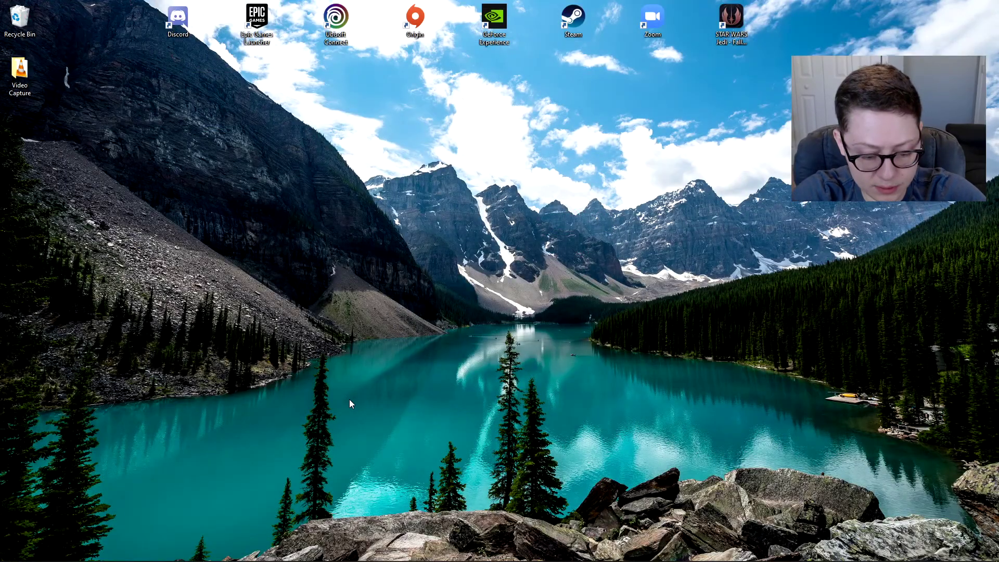
Launch the Speedtest app by searching 'spe' from the Windows Start menu
key(super)
text(spe)
key(Return)
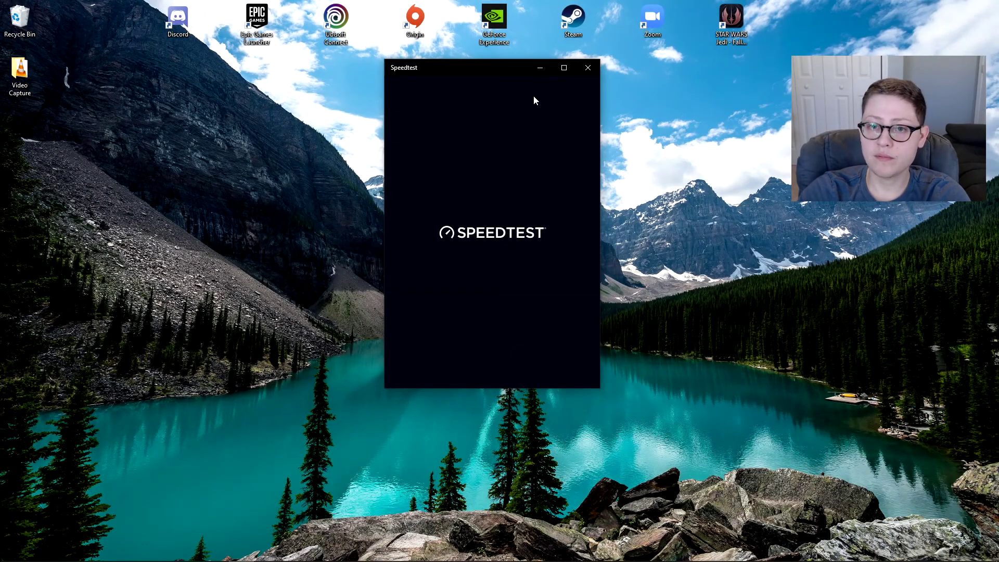
drag(504, 71, 418, 102)
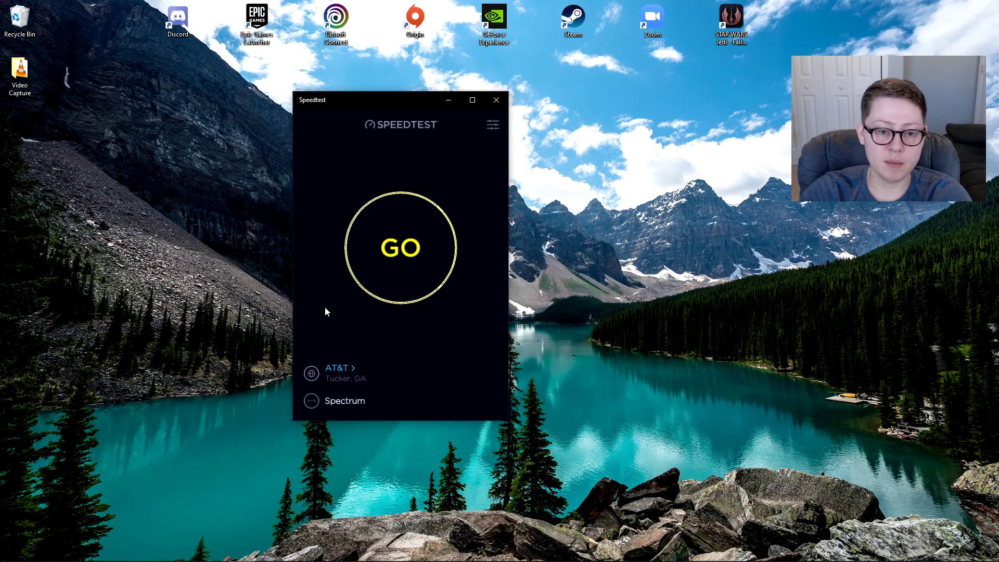
Select Spectrum in Sugar Hill, GA as the test server and reposition the window
click(351, 373)
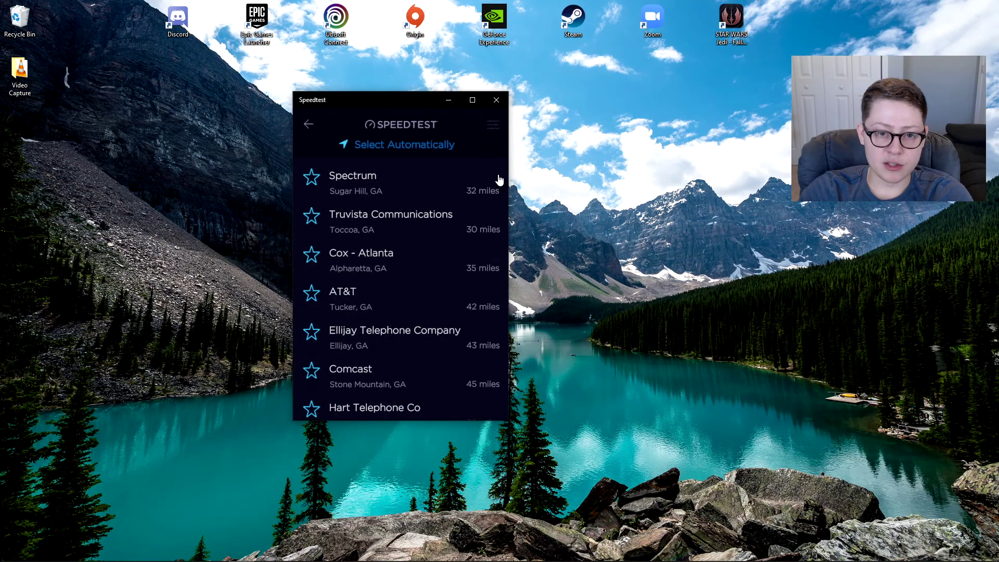
click(373, 190)
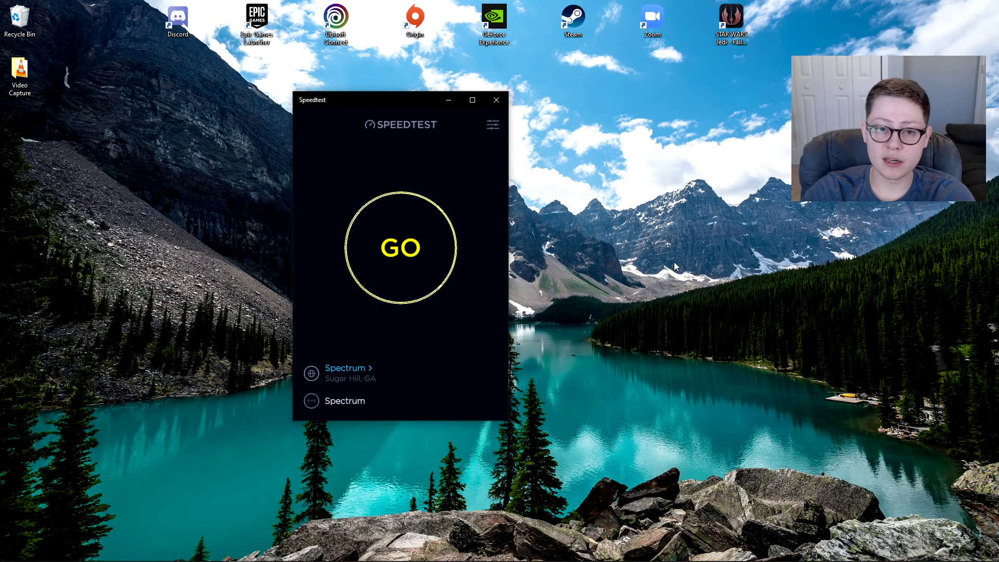
drag(361, 100, 433, 109)
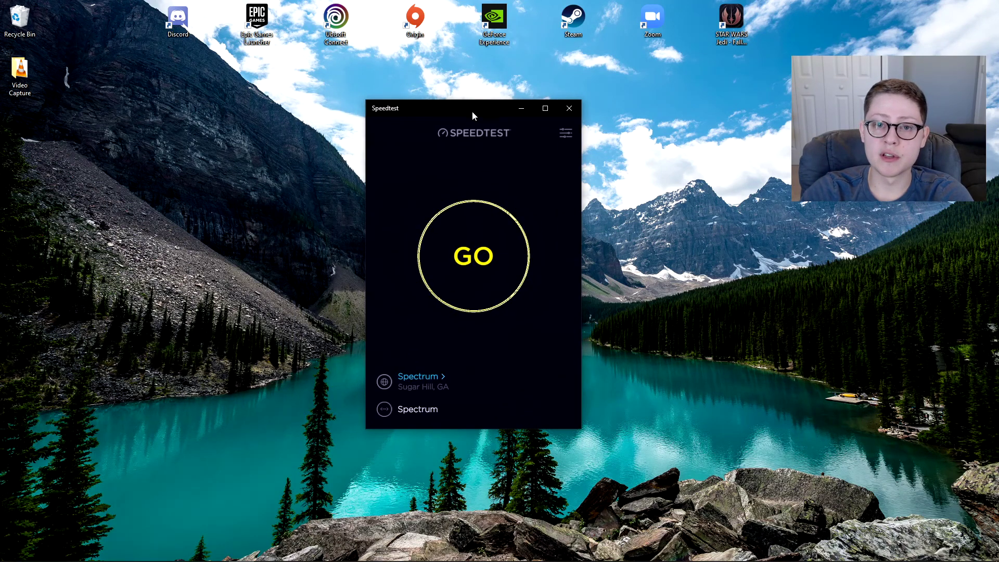
drag(473, 114, 470, 105)
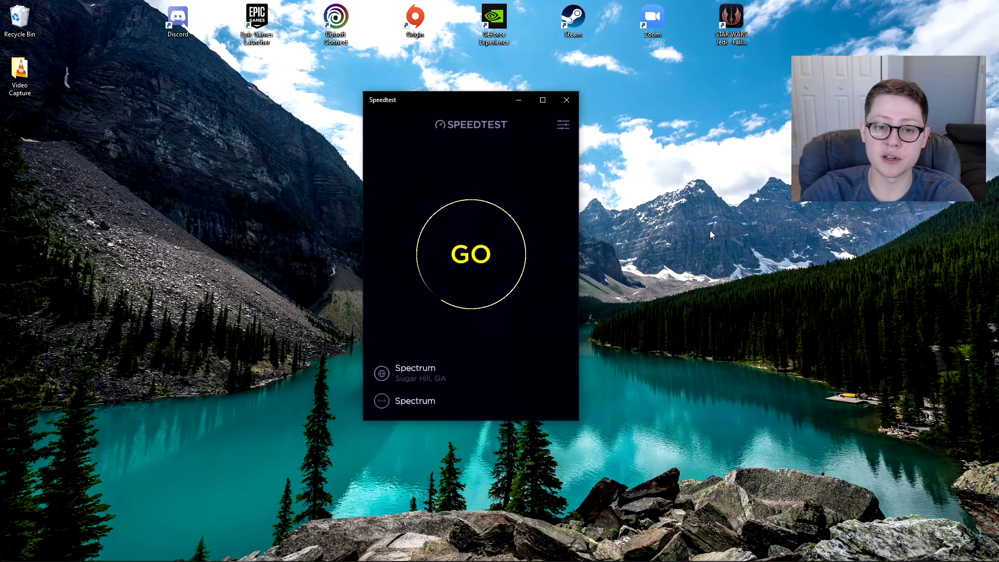
Run the test against Spectrum Sugar Hill: 8 ms ping, 229.85 Mbps down, 11.20 Mbps up
click(471, 254)
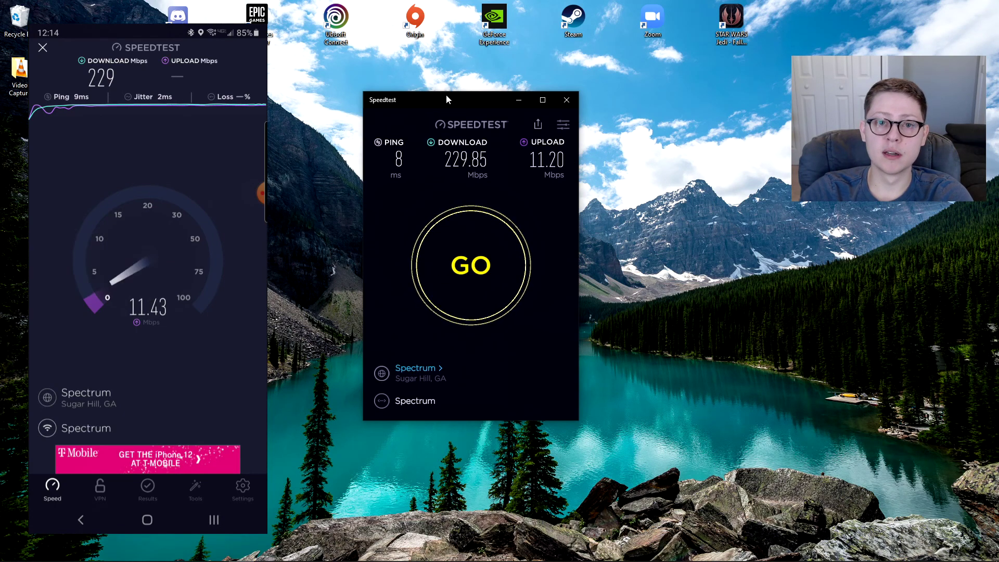
drag(445, 94, 467, 112)
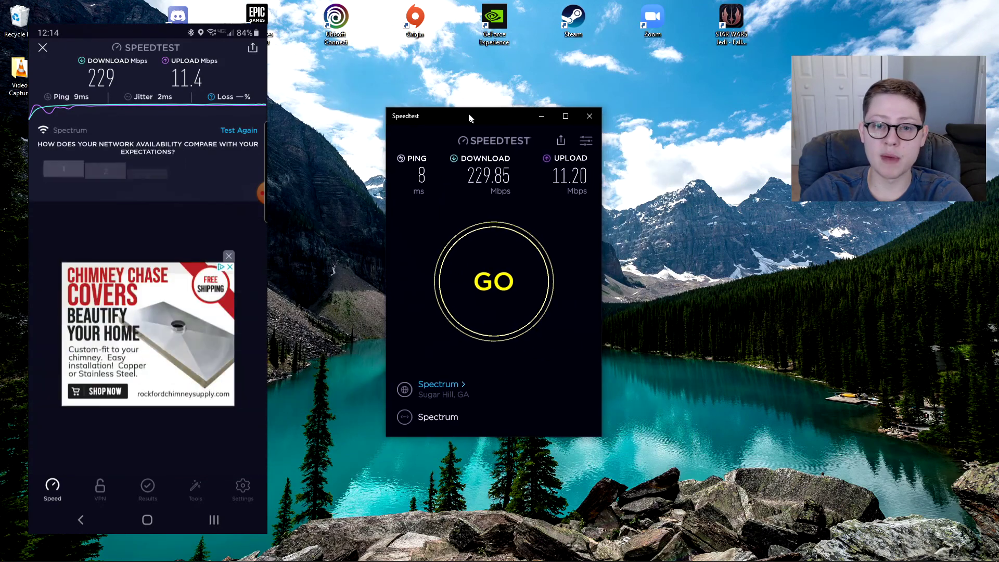